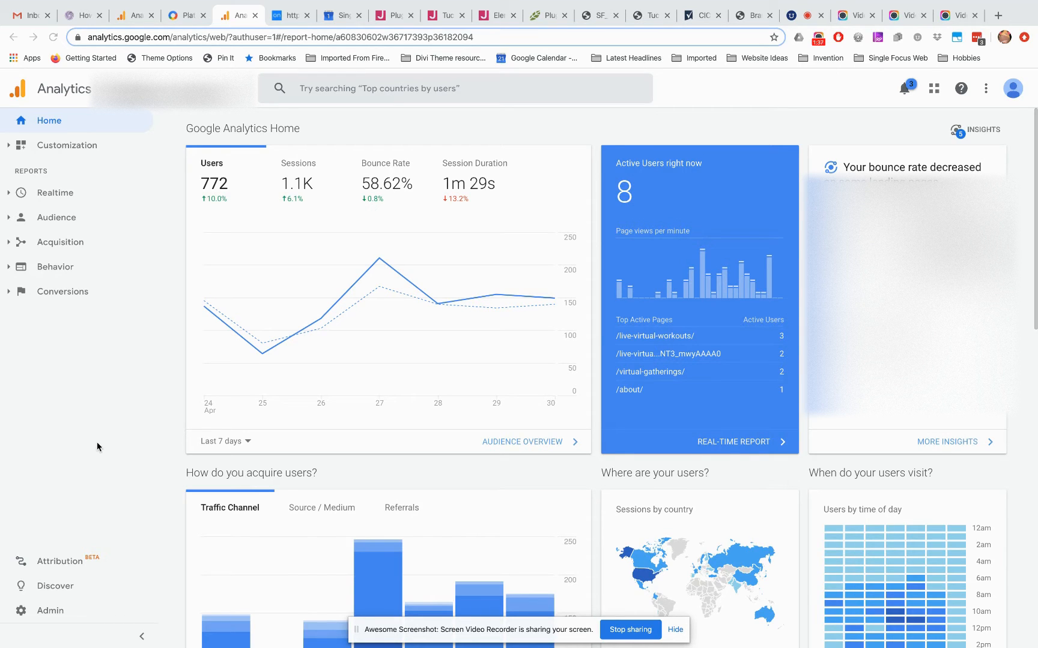
# Start a new Analytics account named "Tucson JCC", keep all recommended data sharing options, and continue to the measurement choice
pyautogui.click(48, 611)
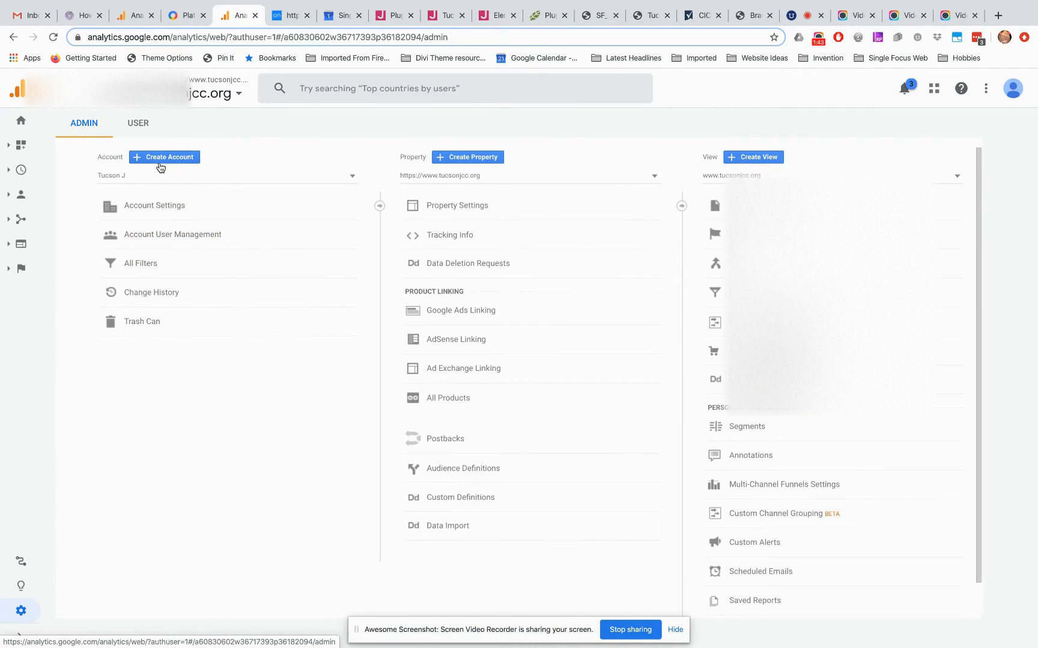
pyautogui.click(159, 163)
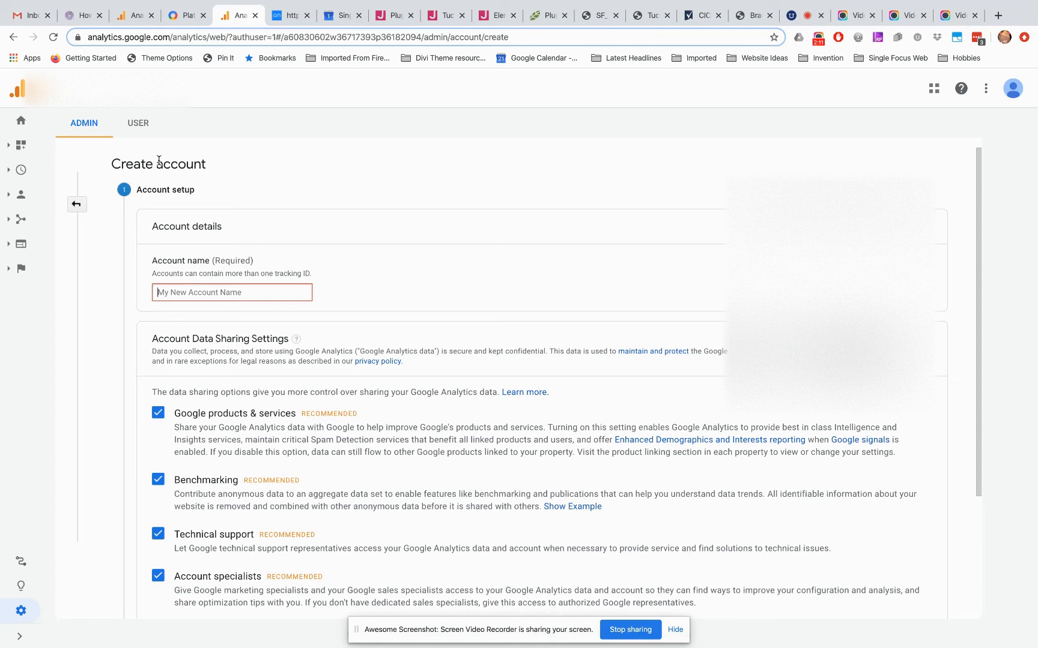
pyautogui.write('Tucs')
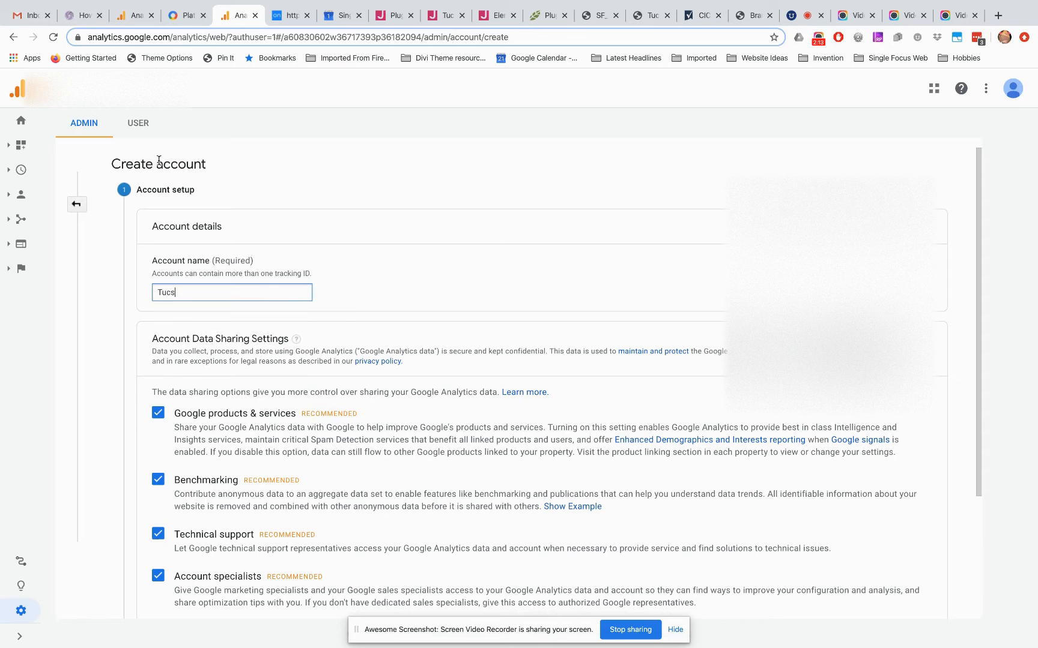
pyautogui.write('on JCC')
pyautogui.scroll(-3, 348, 294)
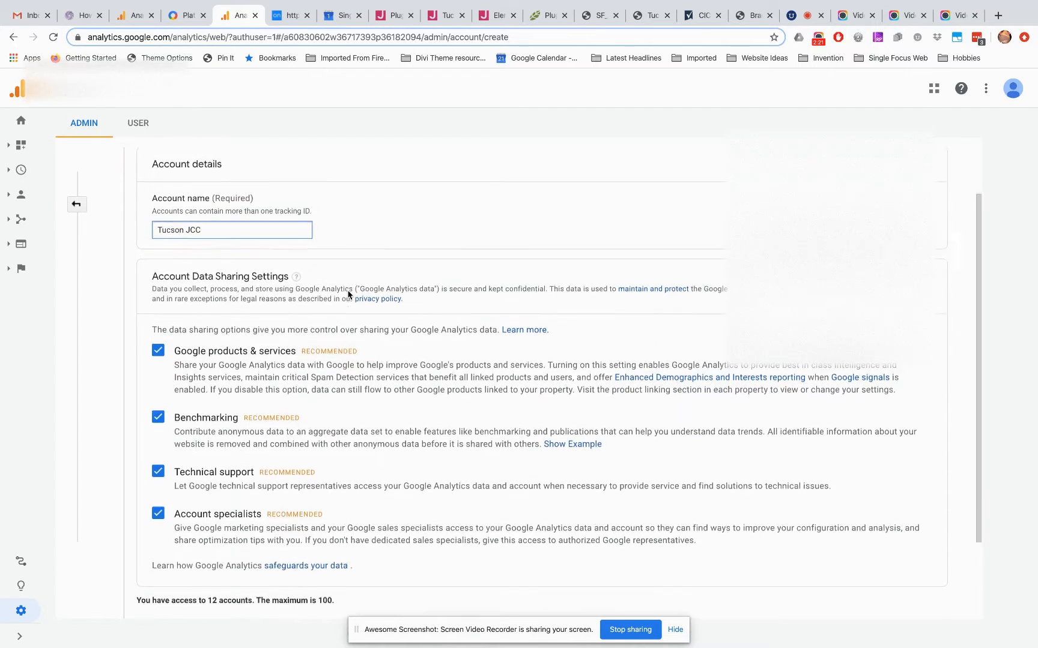
pyautogui.scroll(-2, 204, 383)
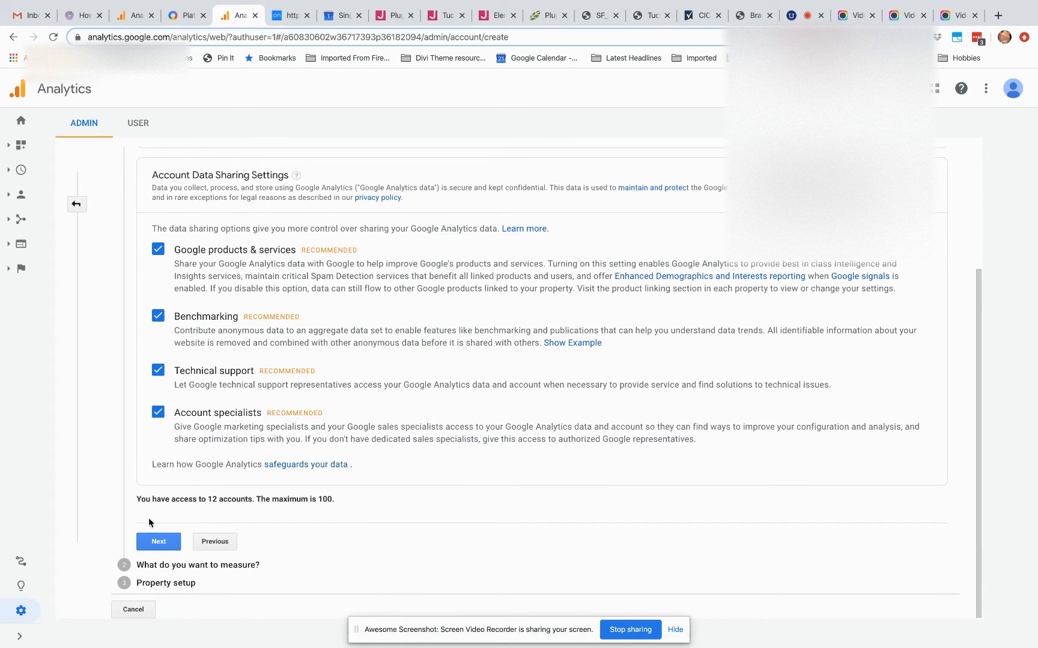
pyautogui.click(156, 541)
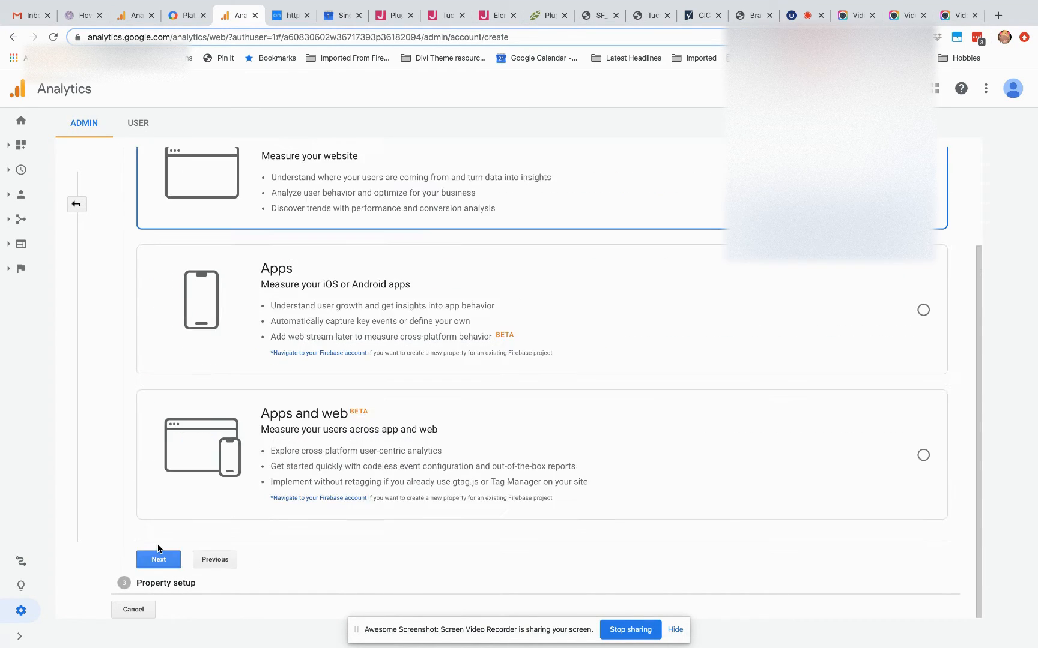
# Keep Web as what the account should measure and continue to the property setup
pyautogui.click(314, 307)
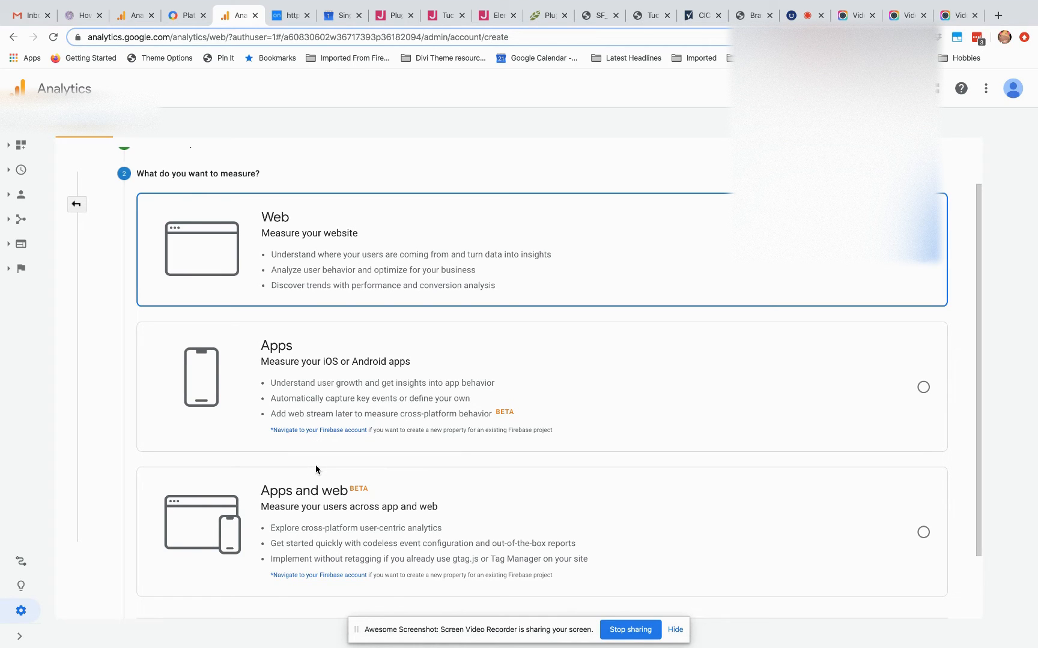
pyautogui.scroll(-1, 360, 430)
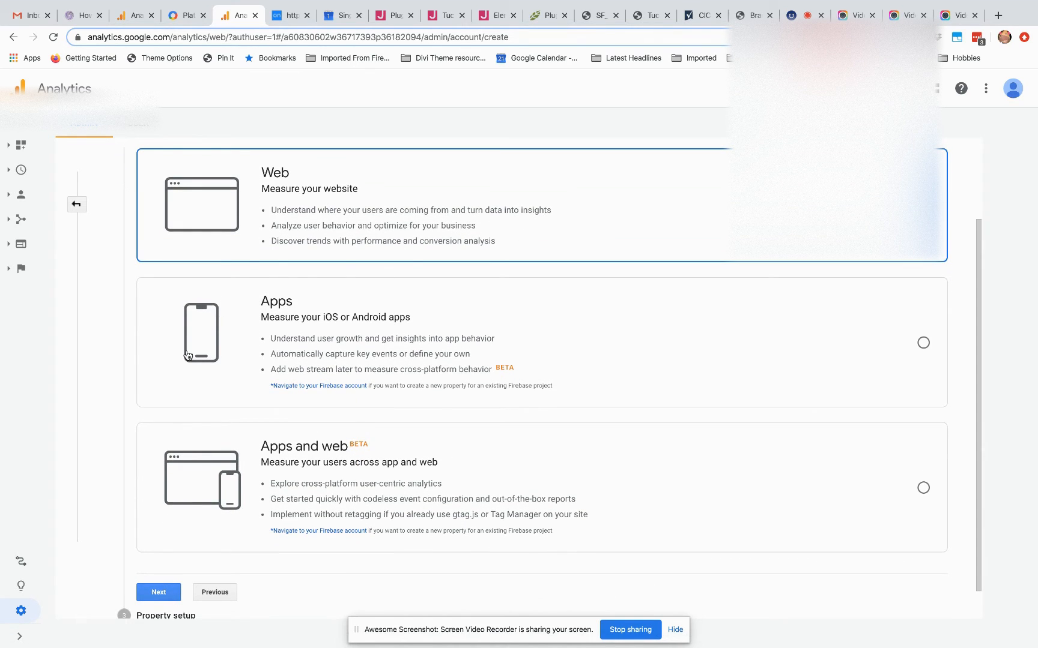
pyautogui.click(156, 594)
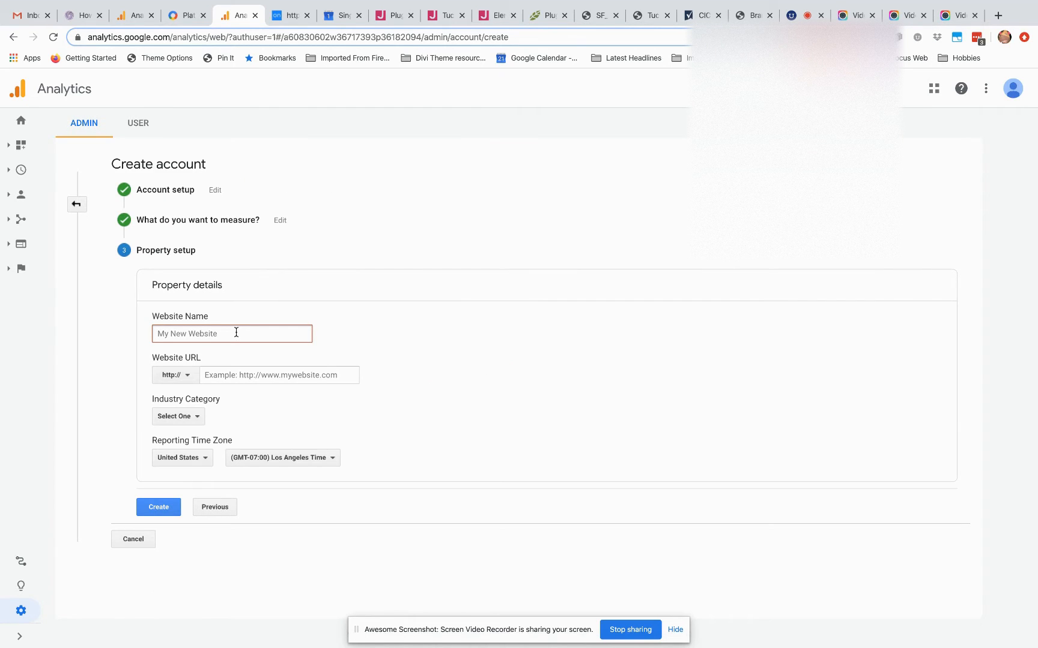
# Name the website "Tucson JCC Website" in the property details
pyautogui.write('Tucson JCC Webssite')
pyautogui.press('BackSpace')
pyautogui.press('BackSpace')
pyautogui.press('BackSpace')
pyautogui.press('BackSpace')
pyautogui.write('ite')
pyautogui.click(192, 377)
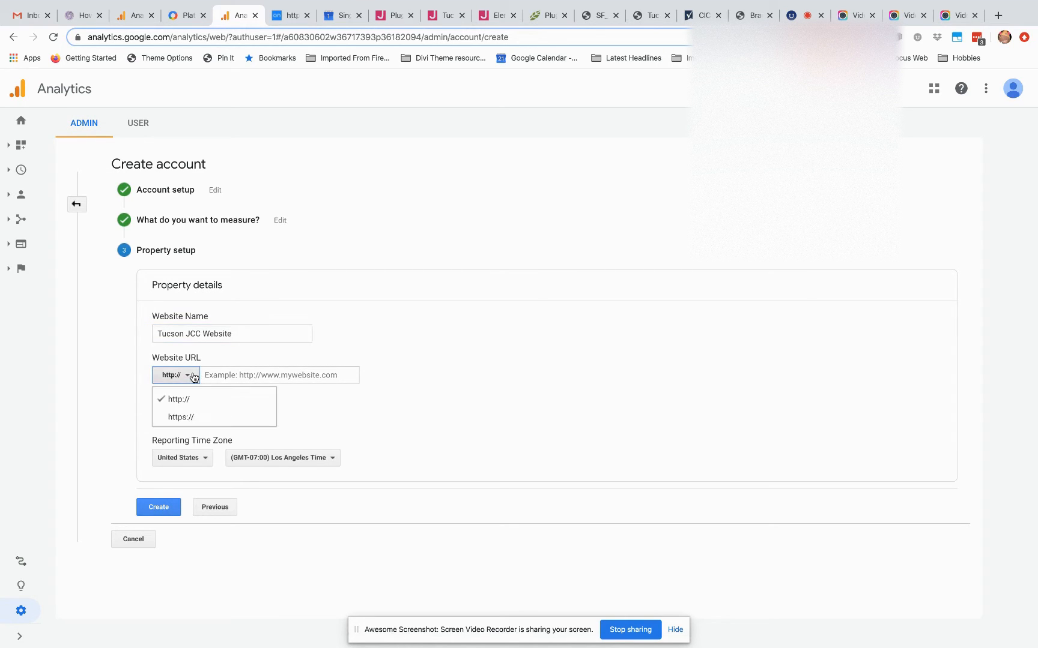
pyautogui.click(191, 417)
pyautogui.click(266, 374)
pyautogui.write('tucsonjcc.org')
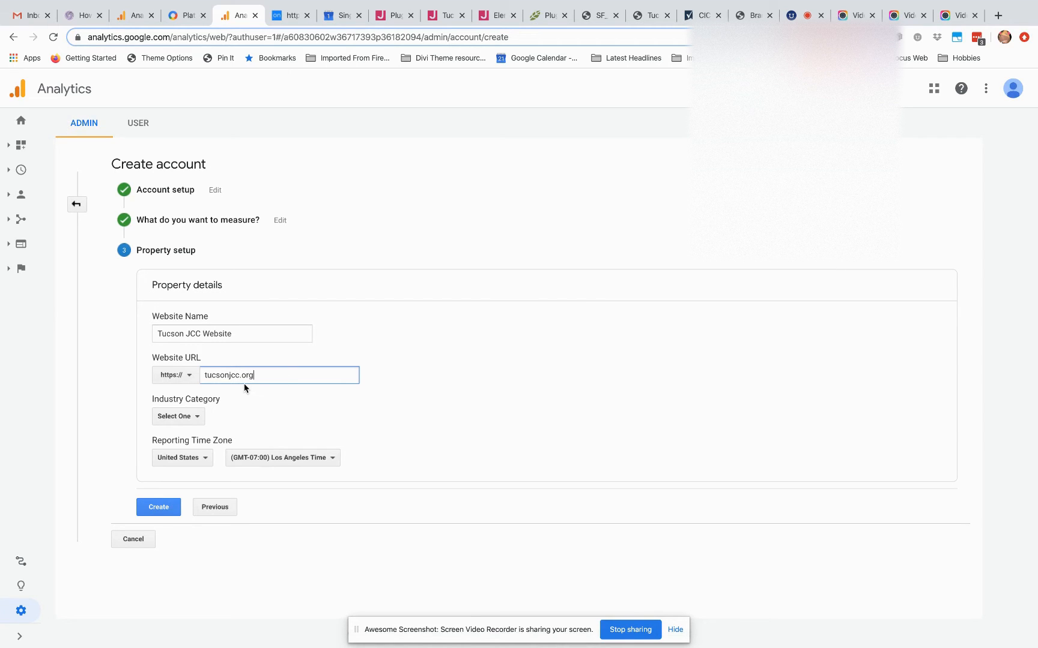
pyautogui.click(238, 374)
pyautogui.write('az')
# Set the property's industry category to People and Society
pyautogui.click(197, 420)
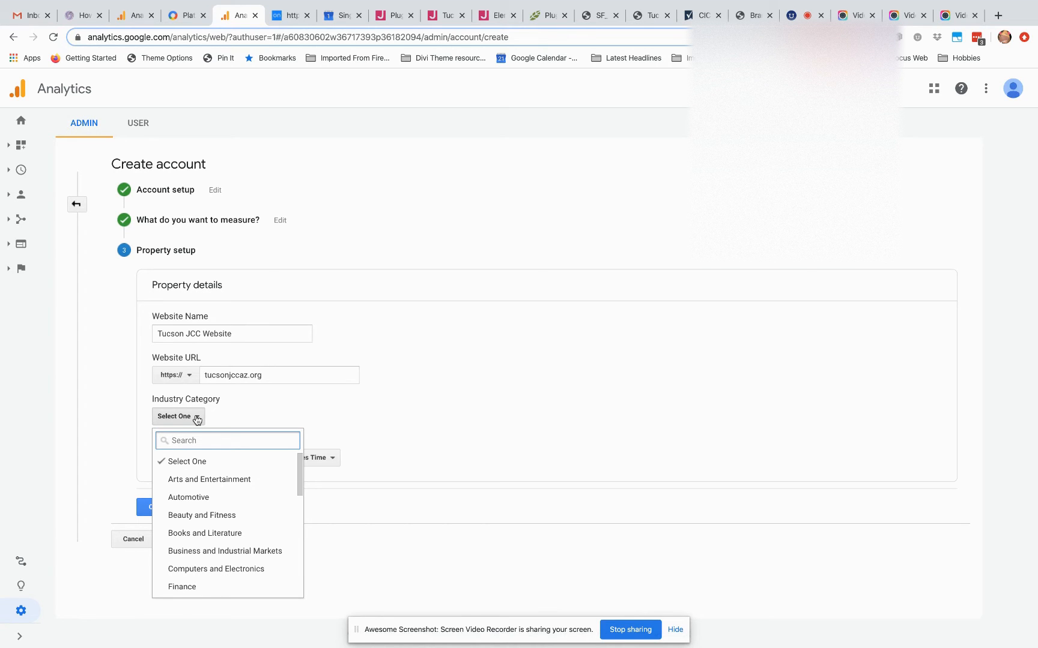
pyautogui.scroll(-3, 215, 527)
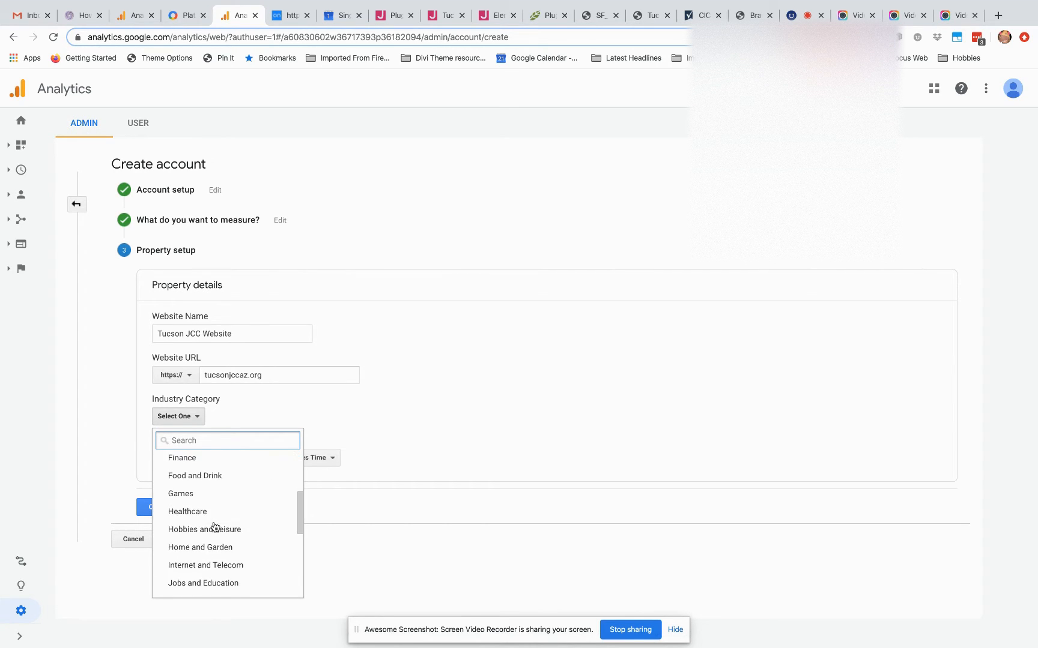
pyautogui.scroll(-3, 215, 528)
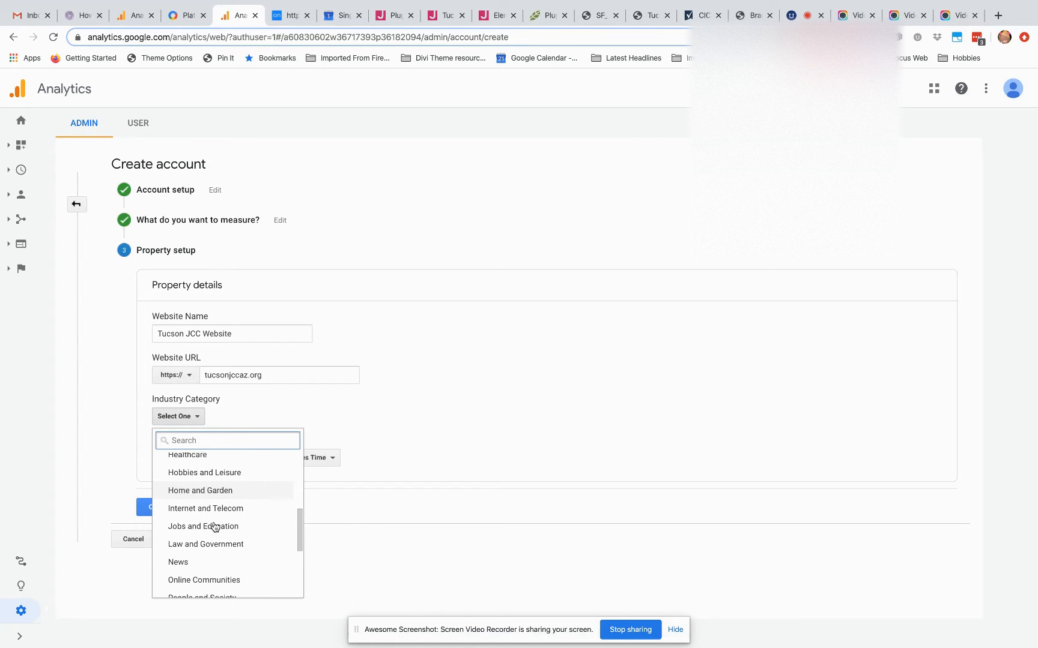
pyautogui.scroll(-2, 214, 526)
pyautogui.click(199, 536)
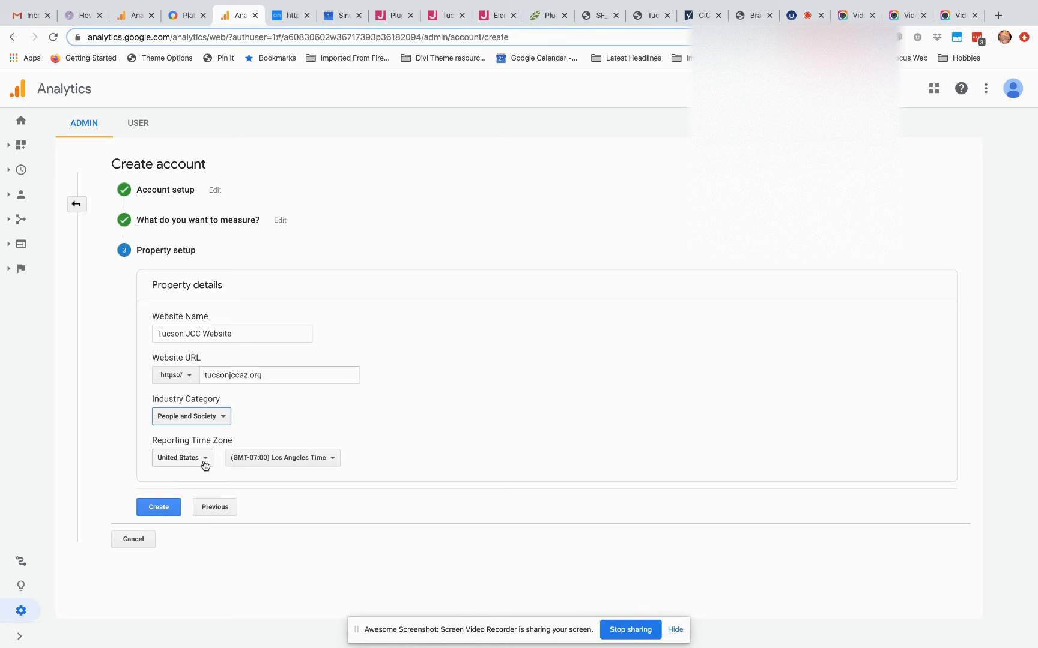
# Set the reporting time zone to (GMT-07:00) Phoenix Time and submit the new account for creation
pyautogui.click(313, 457)
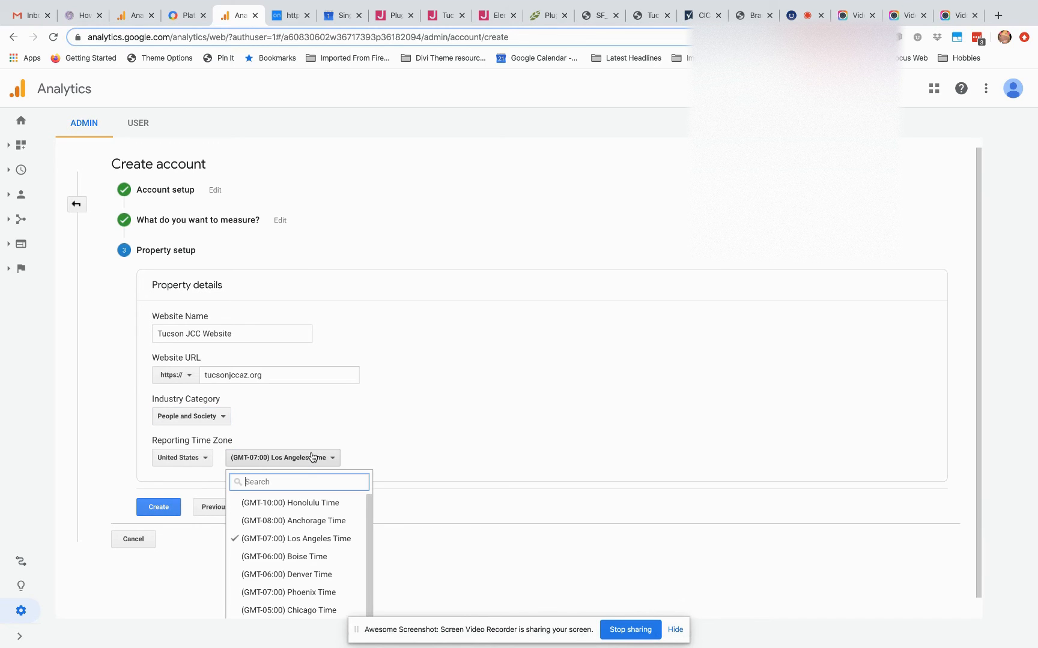
pyautogui.write('phoe')
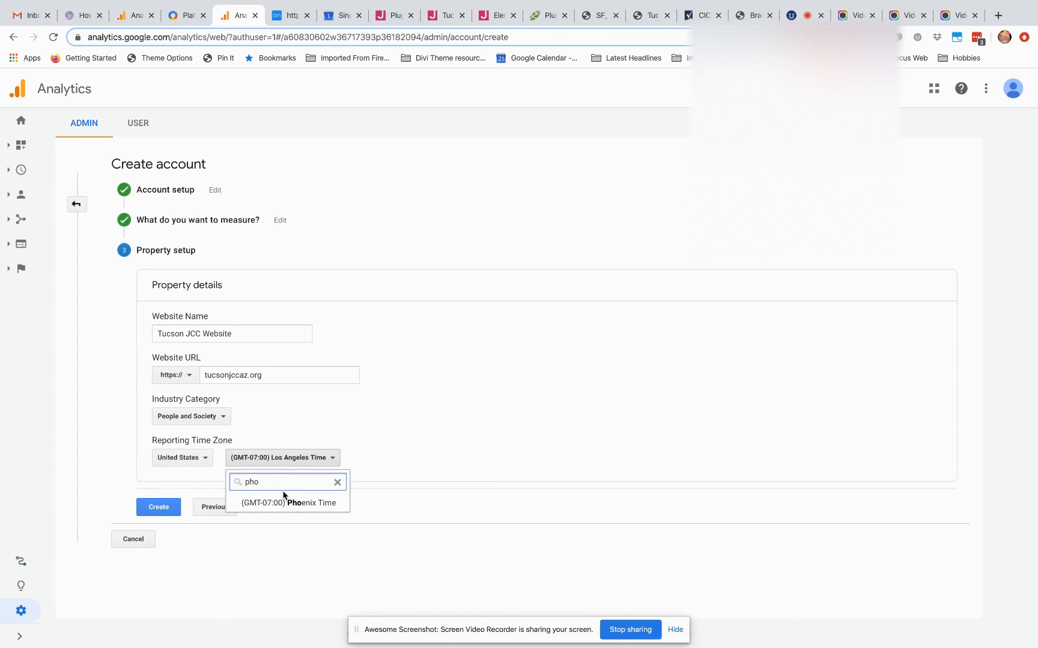
pyautogui.click(284, 505)
pyautogui.click(155, 512)
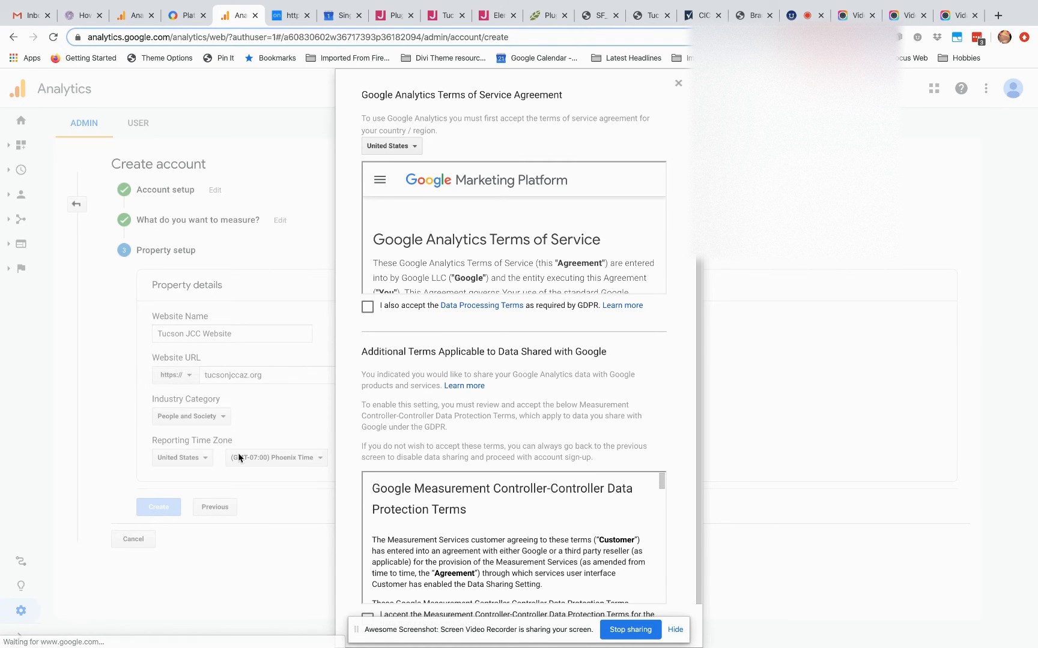
# Accept the Google Analytics terms of service, including the GDPR data processing terms and the Measurement Controller-Controller Data Protection Terms
pyautogui.scroll(-20, 435, 228)
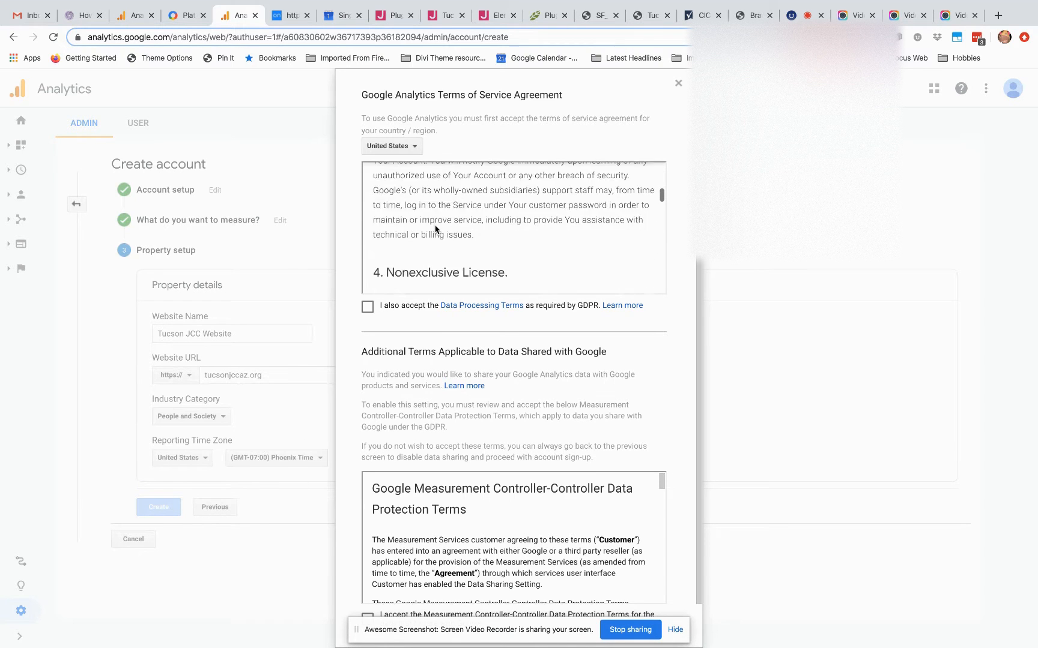
pyautogui.scroll(-20, 436, 227)
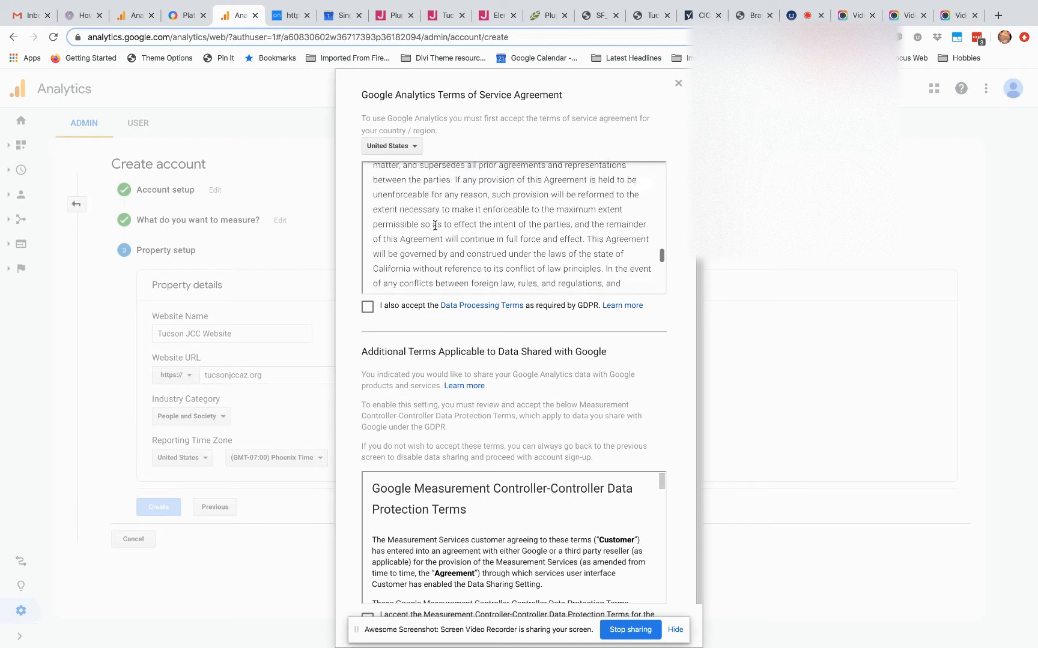
pyautogui.scroll(-3, 435, 228)
pyautogui.click(367, 307)
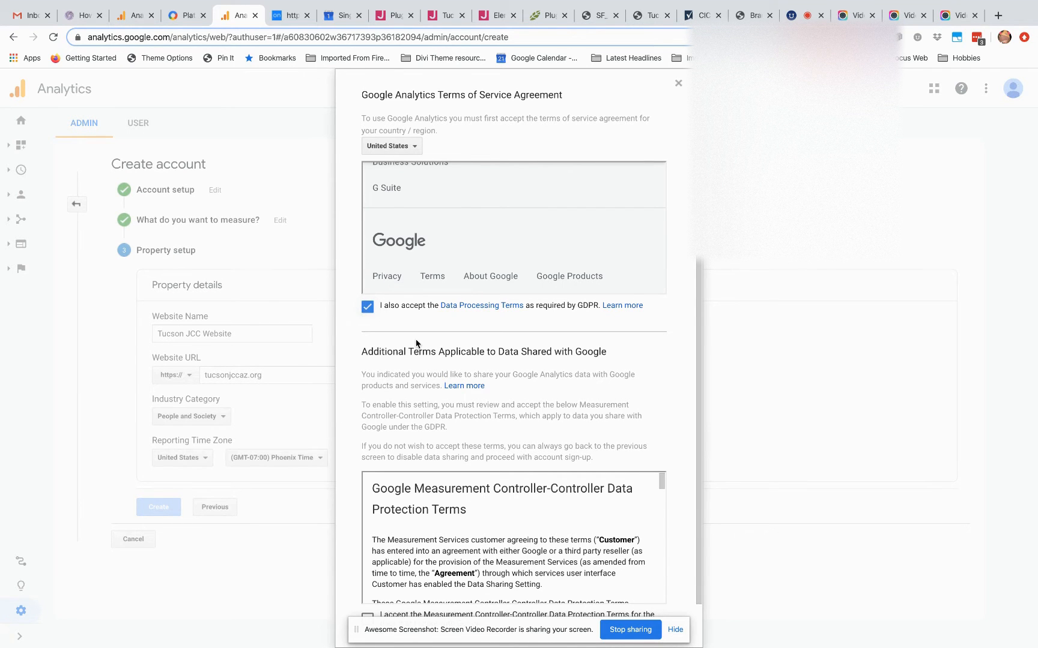
pyautogui.scroll(-1, 416, 341)
pyautogui.click(367, 573)
pyautogui.scroll(-5, 450, 511)
pyautogui.scroll(-5, 451, 510)
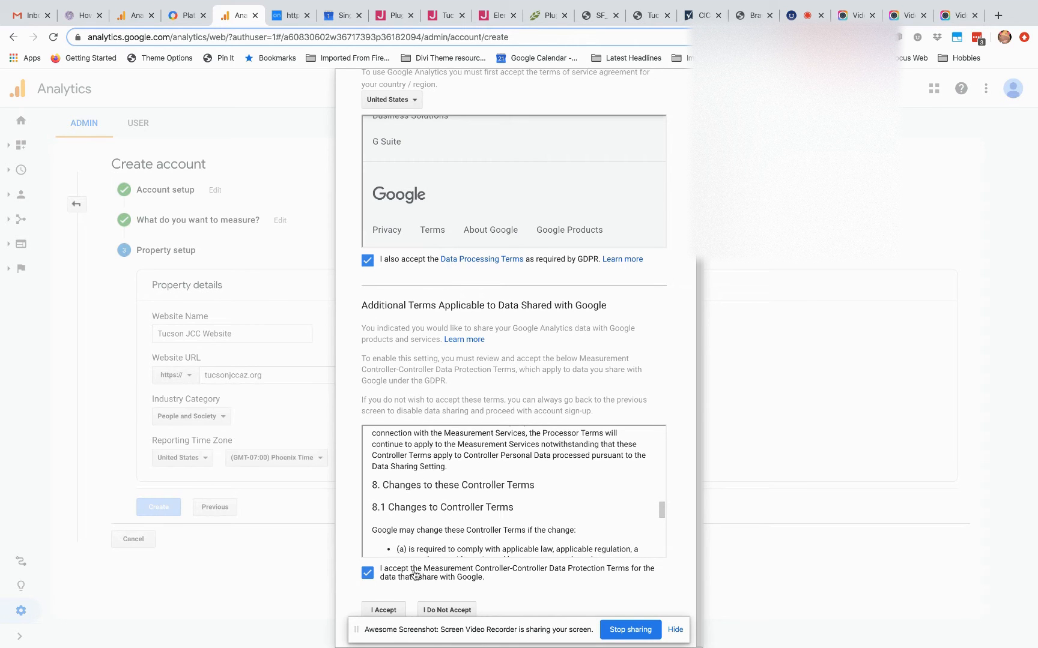
pyautogui.click(379, 610)
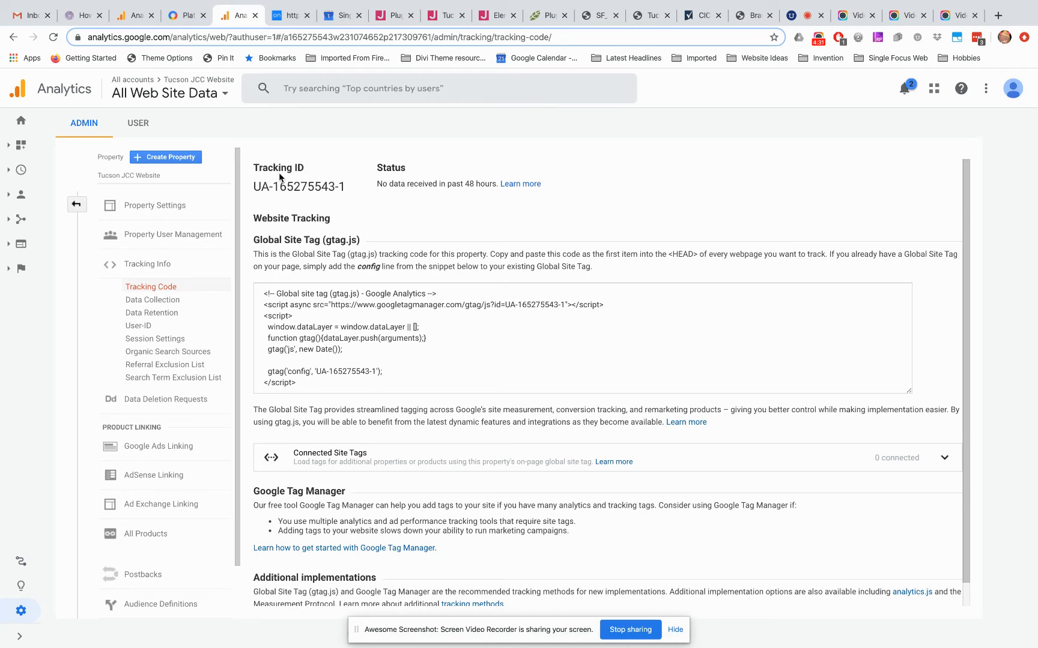
# View the new property's home report and its Analytics Intelligence insights, then close the insights
pyautogui.click(21, 122)
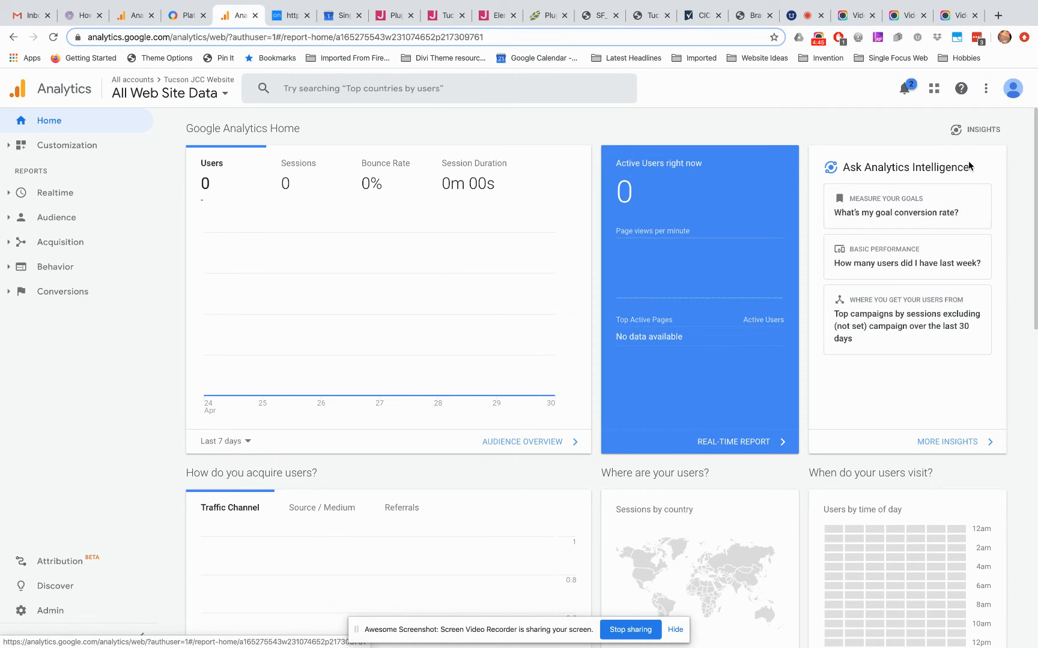
pyautogui.click(991, 131)
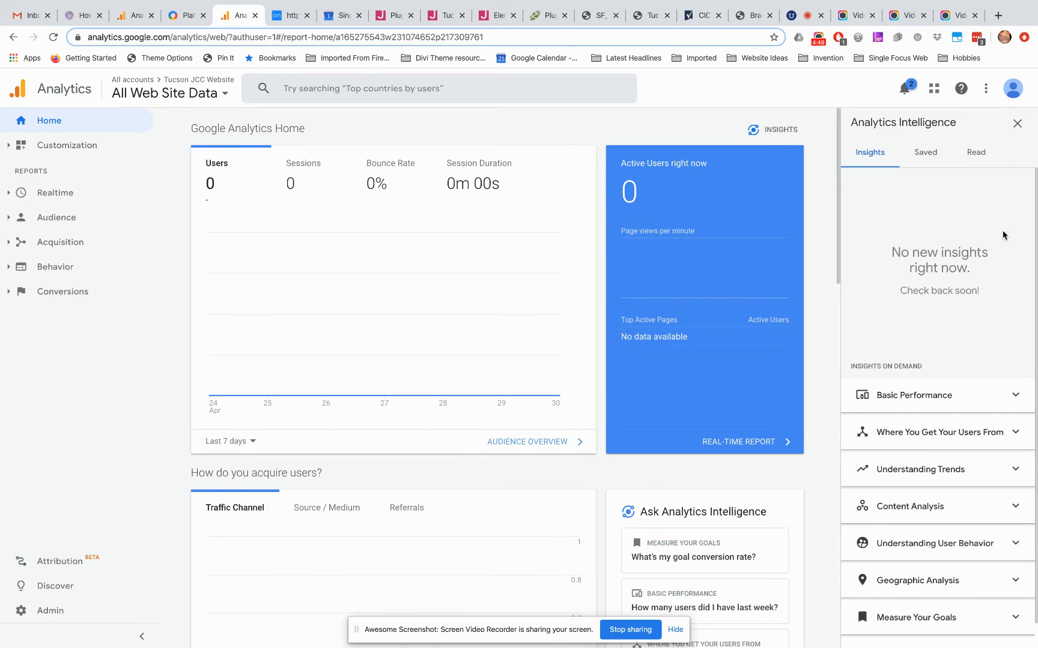
pyautogui.click(1017, 124)
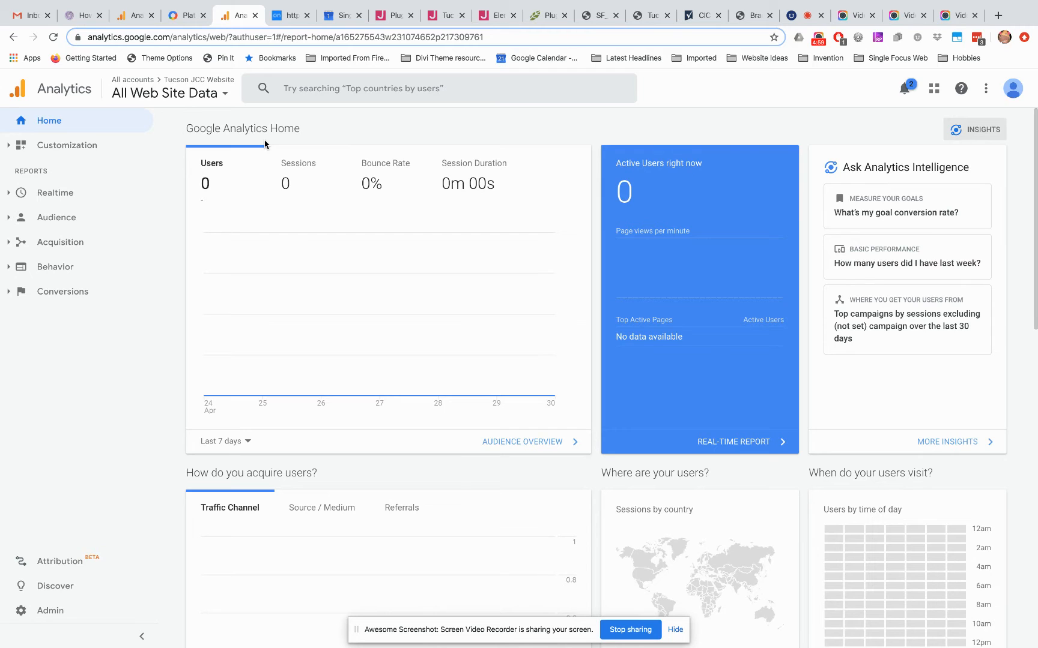
# Switch to the Tucson JCC WordPress admin's installed plugins and go to the page for adding new plugins
pyautogui.click(395, 16)
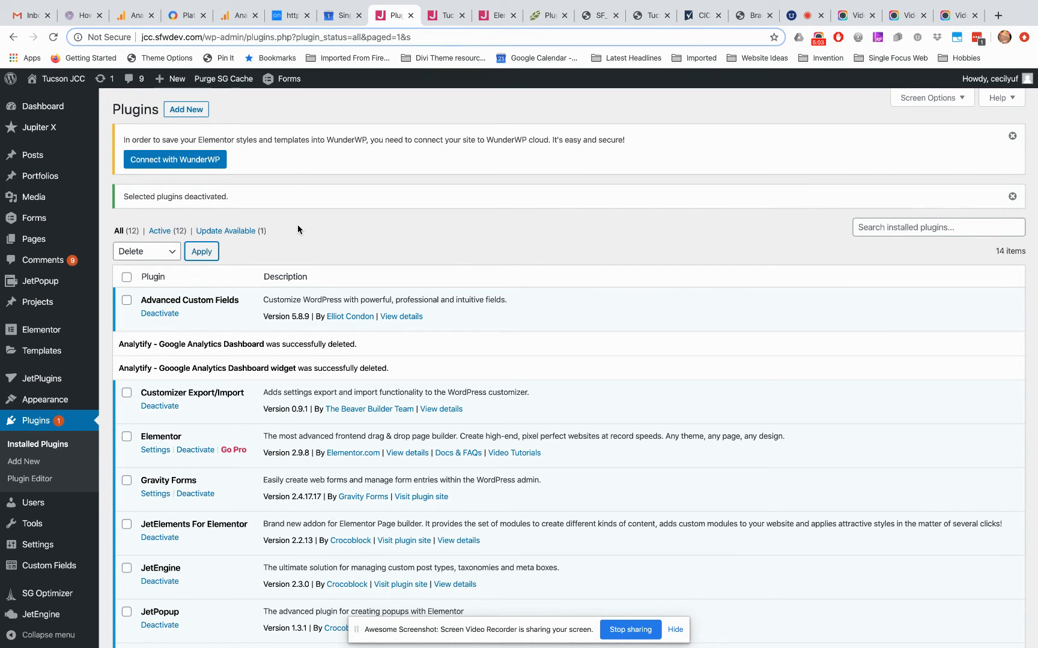
pyautogui.scroll(-2, 298, 229)
pyautogui.scroll(2, 298, 229)
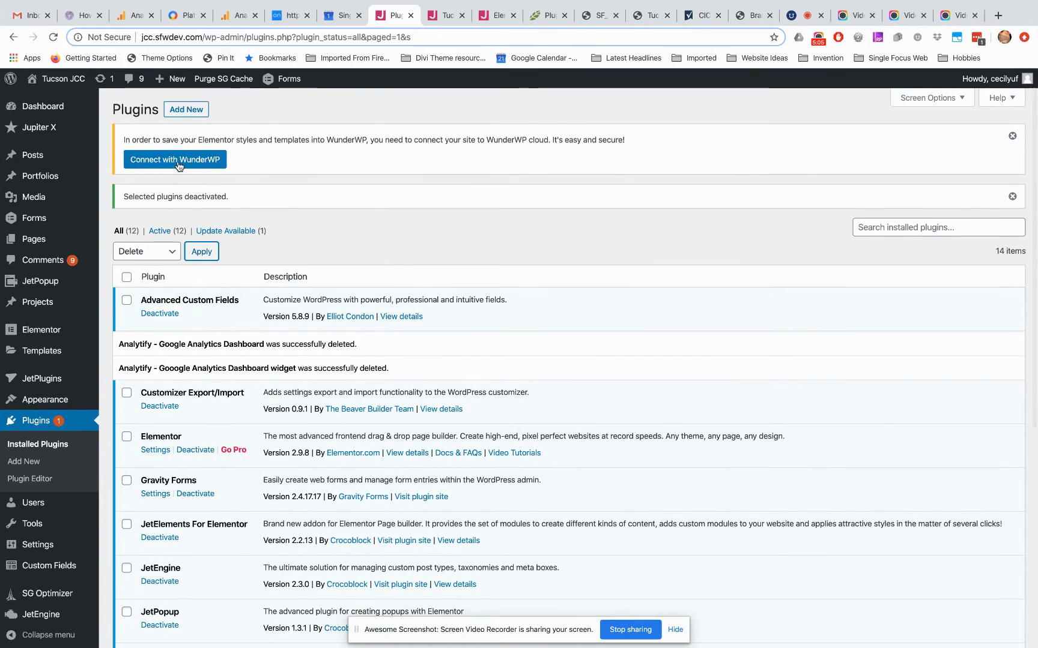
pyautogui.click(178, 116)
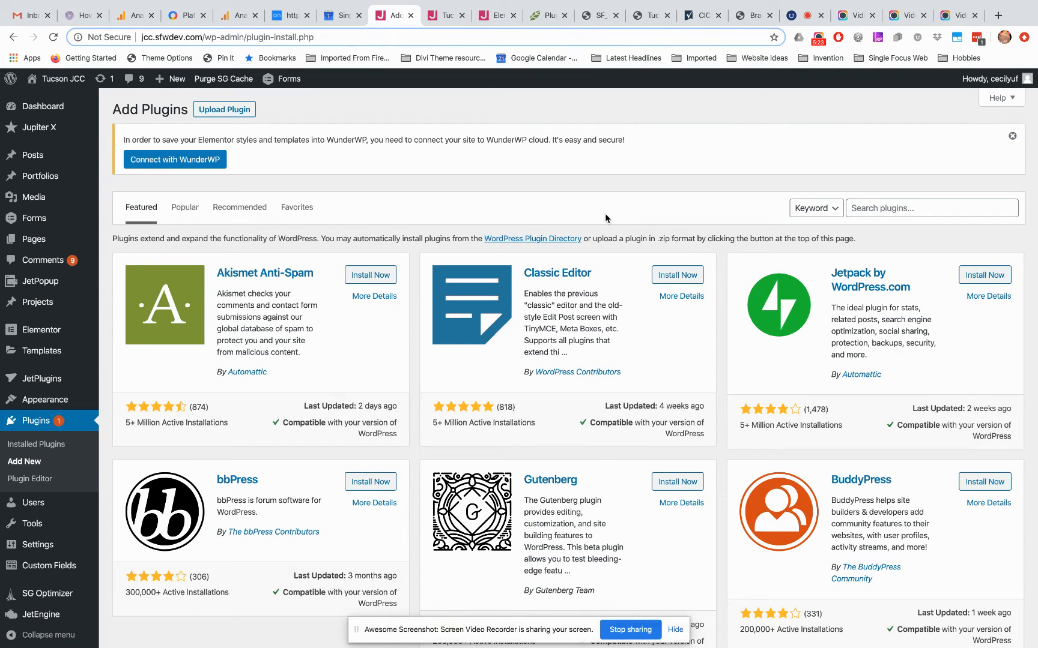
# Search the WordPress plugin directory for "google analytics" and look through the results for the Analytify dashboard plugin
pyautogui.moveTo(48, 87)
pyautogui.click(914, 208)
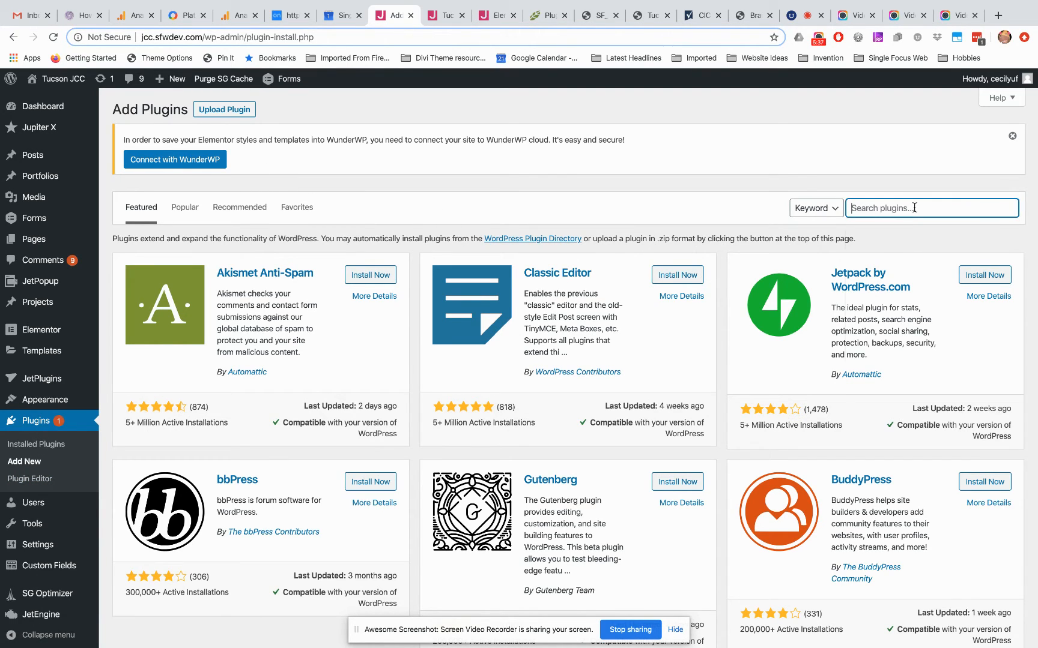
pyautogui.click(914, 208)
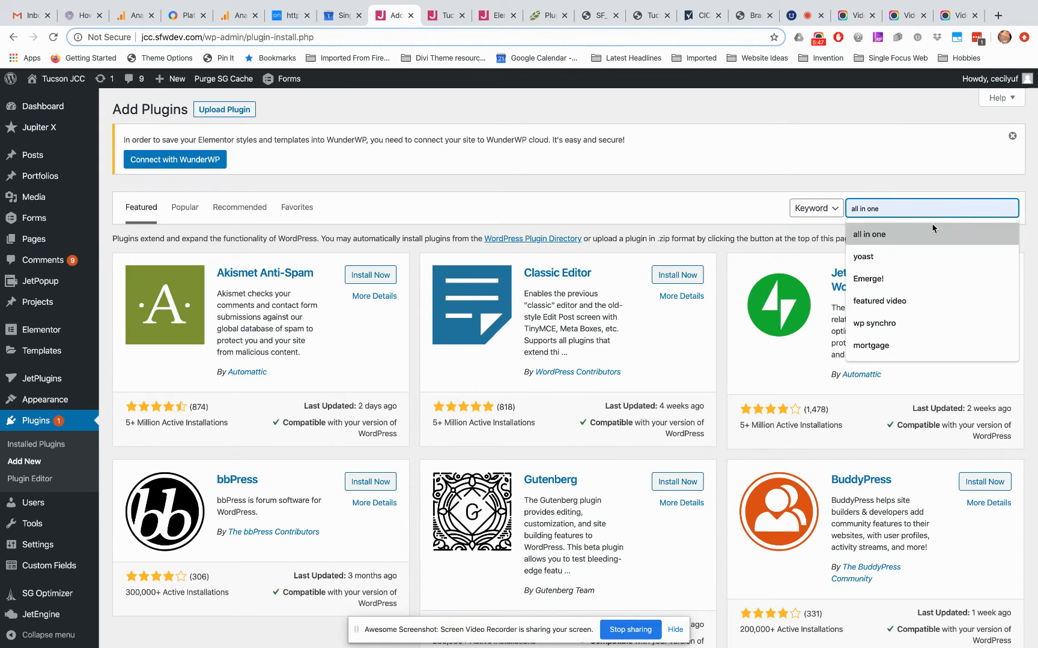
pyautogui.write('google')
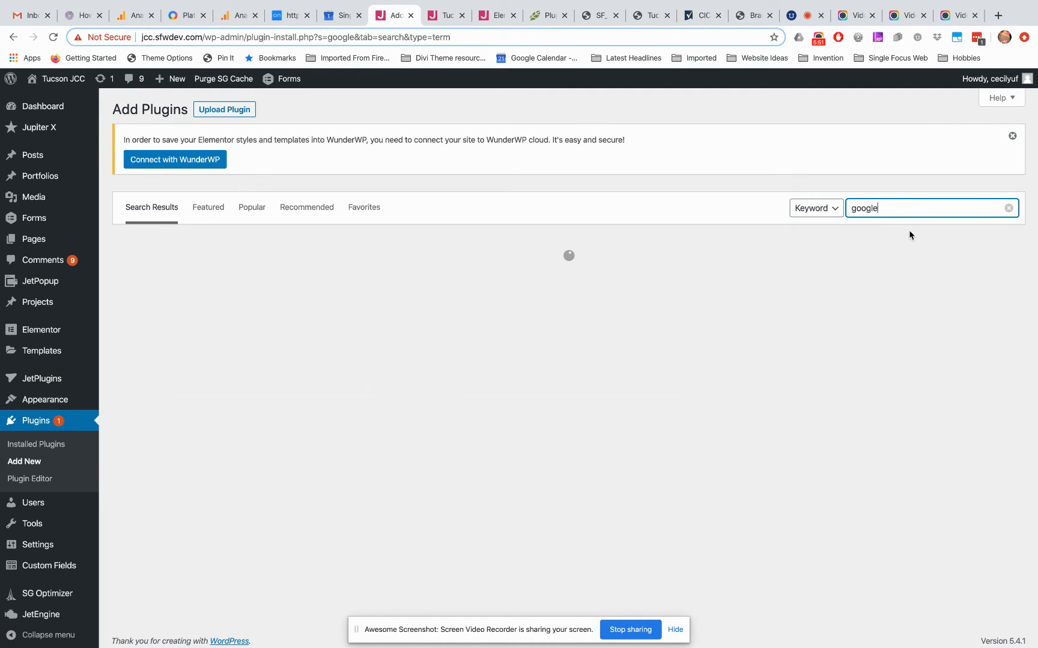
pyautogui.write(' al')
pyautogui.write('nalytics')
pyautogui.click(907, 239)
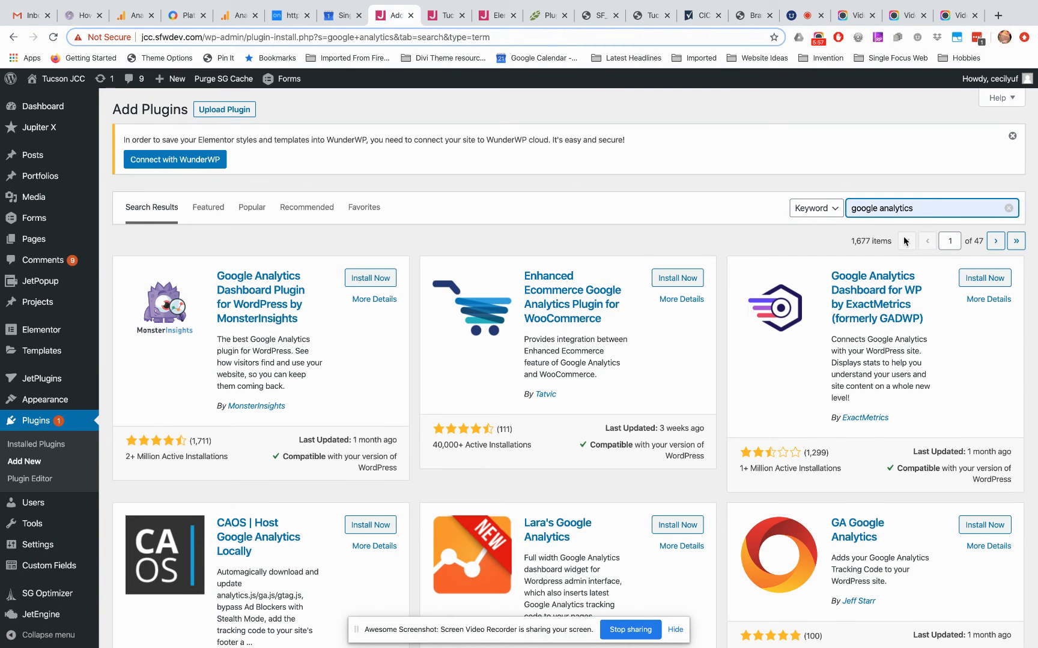
pyautogui.scroll(-2, 904, 241)
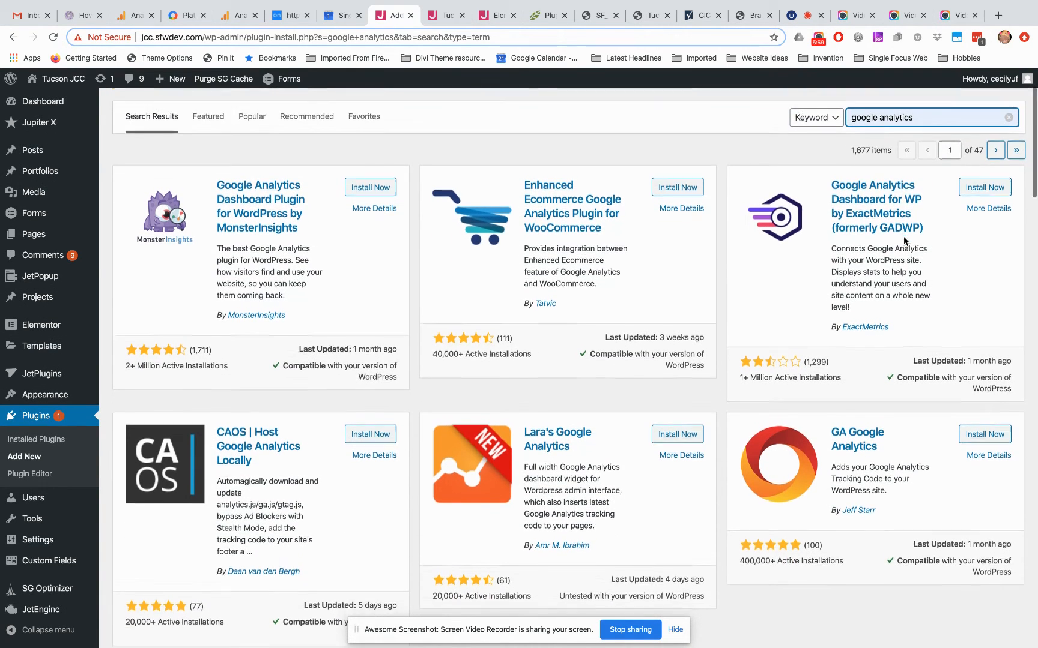
pyautogui.scroll(-3, 903, 236)
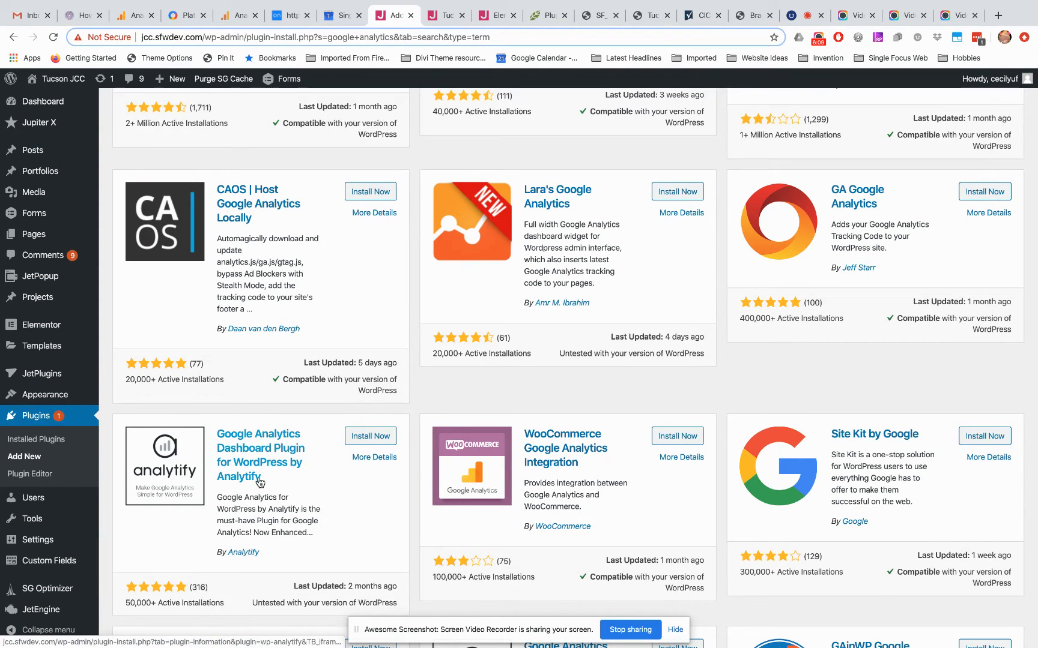
# Review the details of the Google Analytics Dashboard Plugin by Analytify, including its description, FAQ and reviews, then close them
pyautogui.scroll(-3, 254, 484)
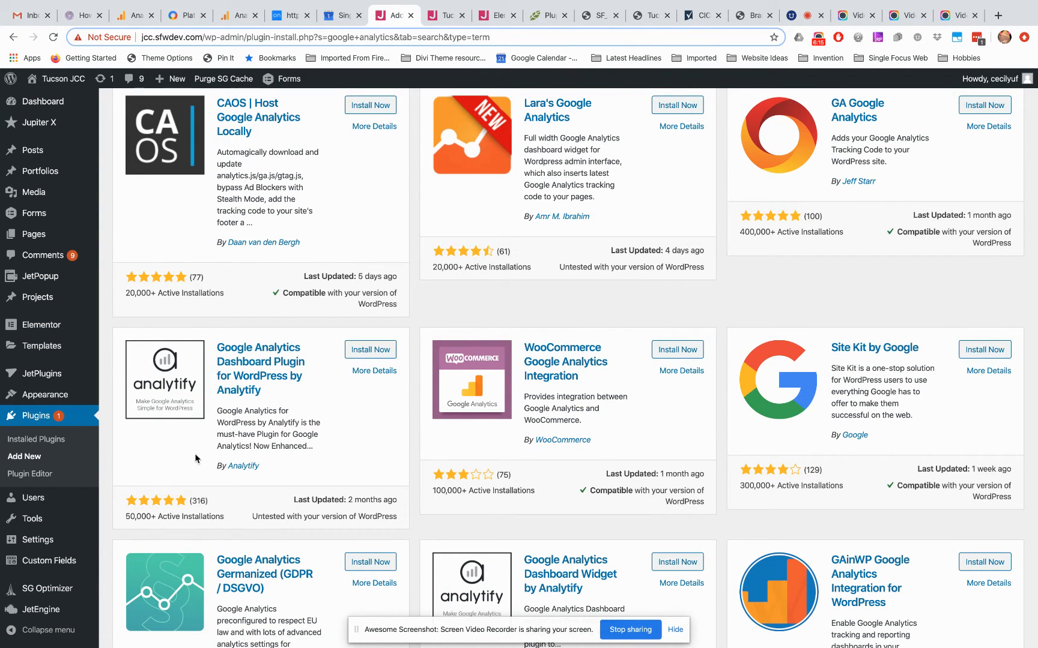
pyautogui.click(373, 373)
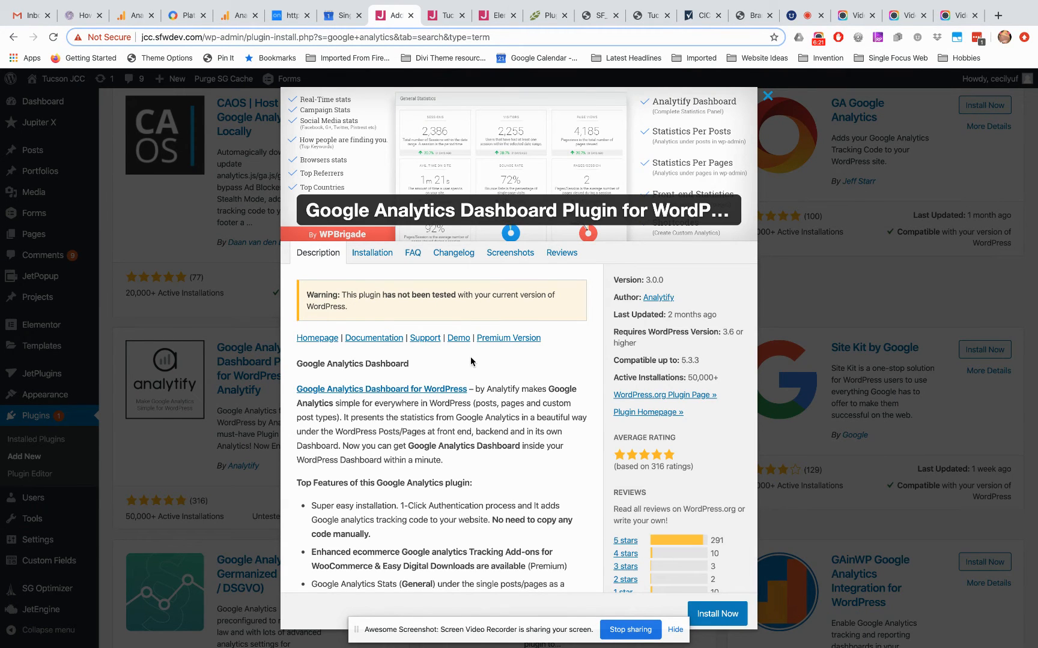
pyautogui.scroll(-1, 469, 360)
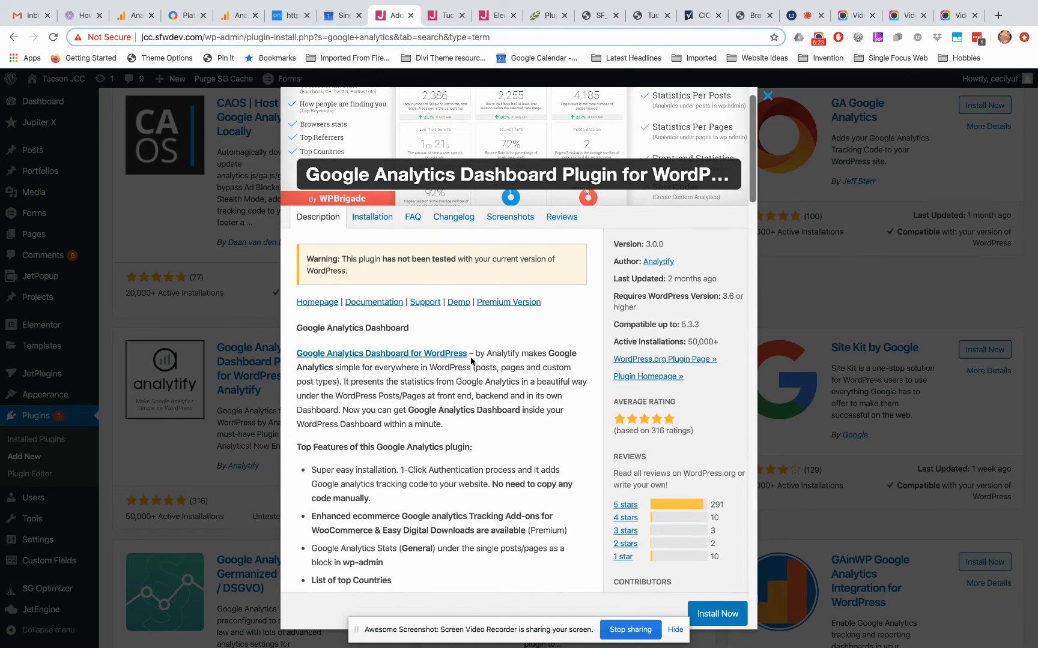
pyautogui.click(413, 218)
pyautogui.click(552, 223)
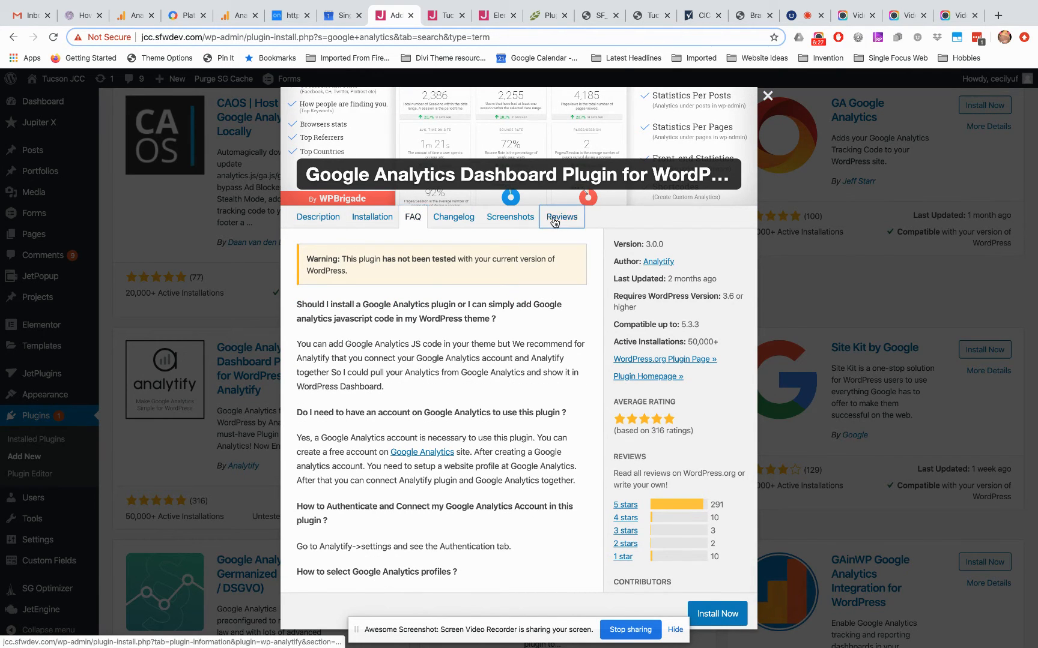
pyautogui.click(502, 222)
pyautogui.click(549, 224)
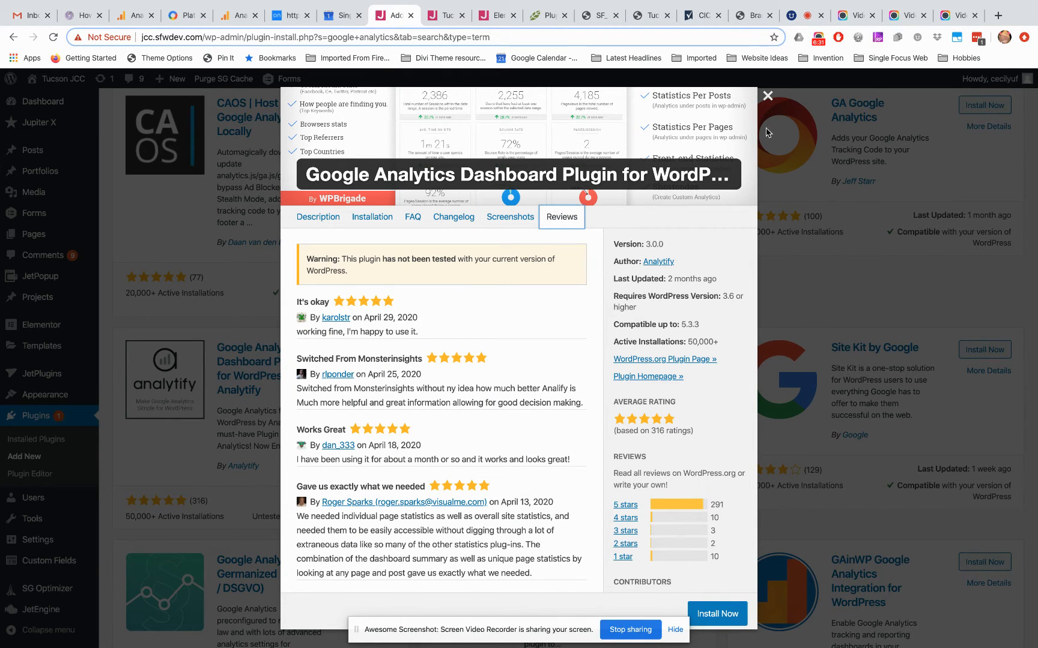
pyautogui.click(767, 95)
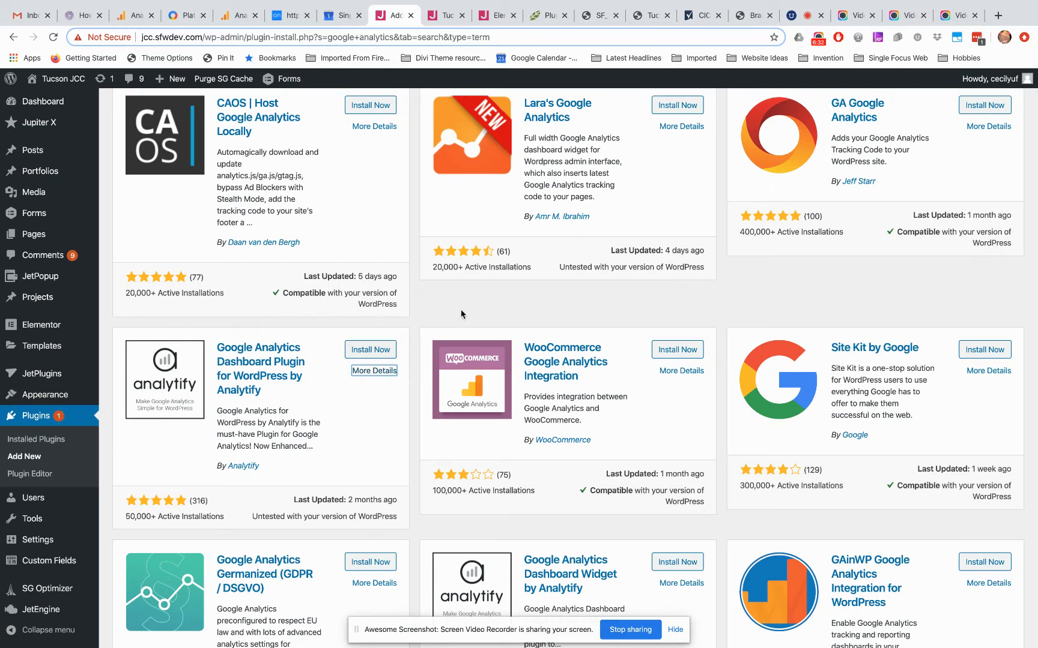
# Install and activate the Google Analytics Dashboard Plugin for WordPress by Analytify
pyautogui.click(365, 351)
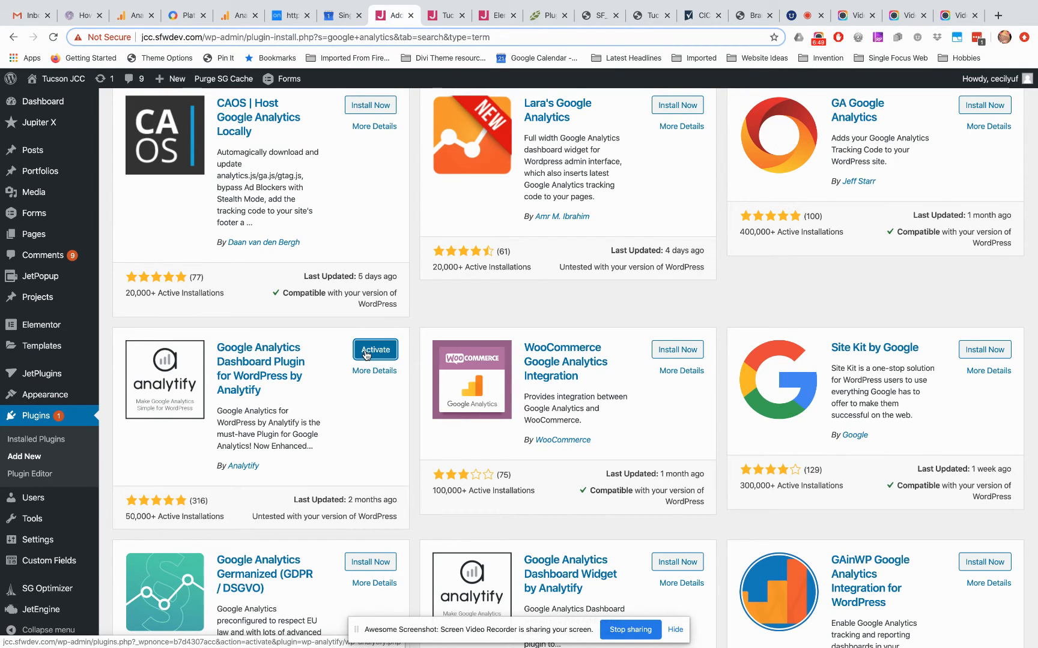
pyautogui.click(365, 355)
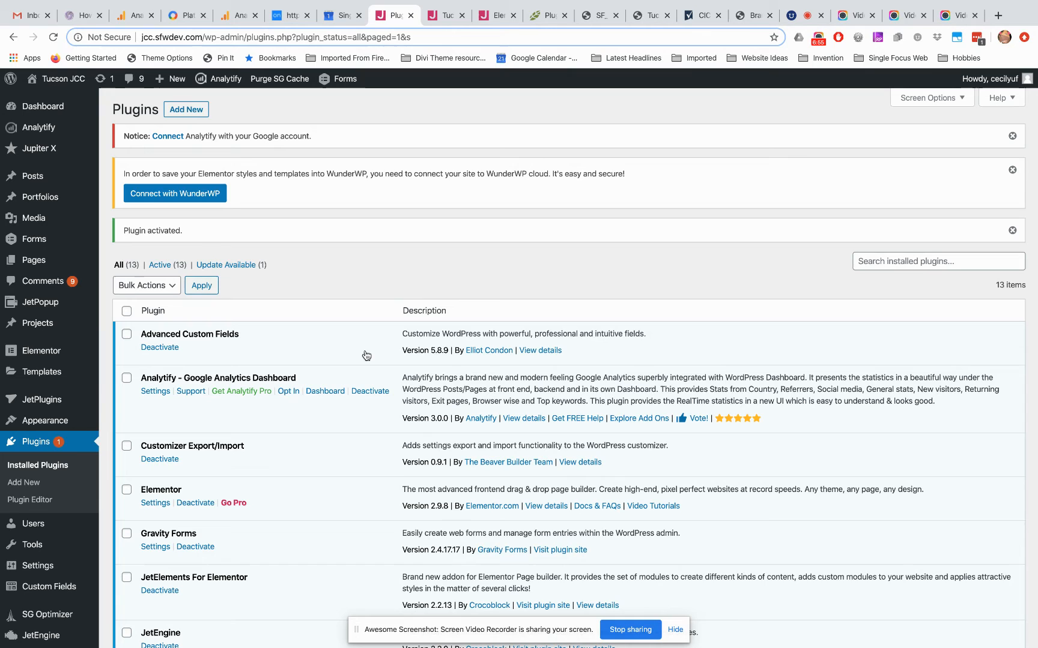
# Connect Analytify to the Single Focus Web Google account, accepting the data-sharing opt-in and allowing it to view Google Analytics data
pyautogui.click(163, 138)
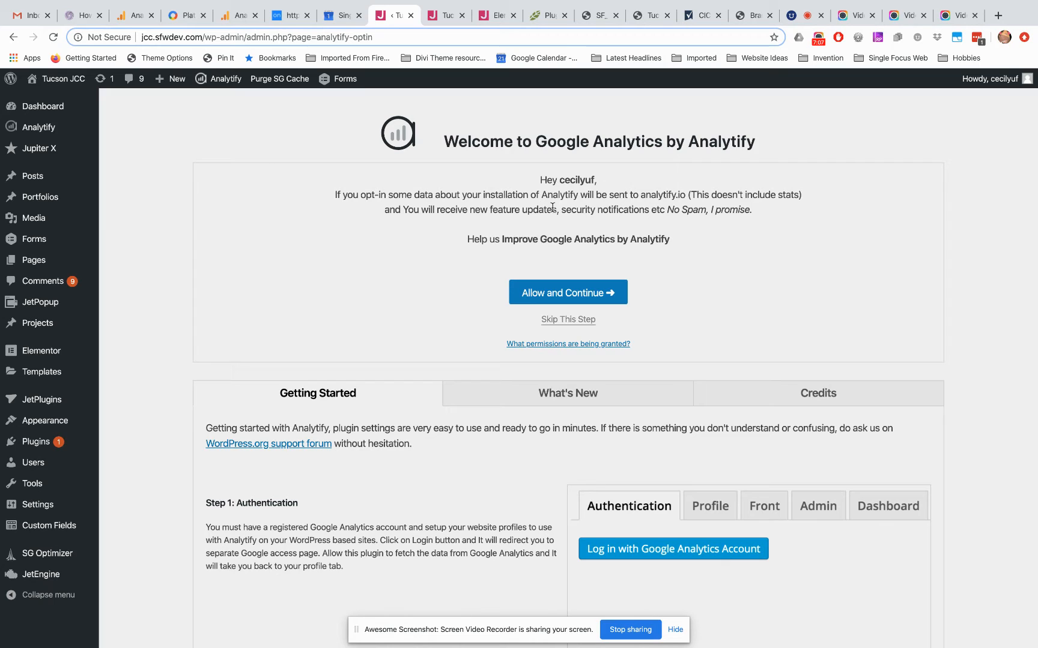
pyautogui.click(580, 298)
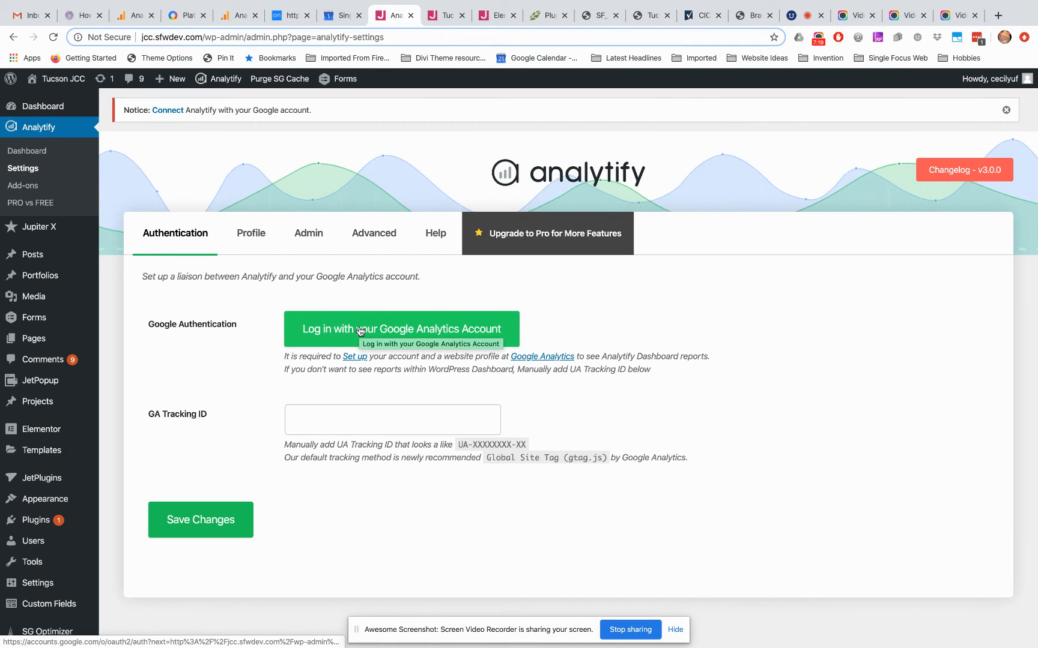
pyautogui.click(360, 331)
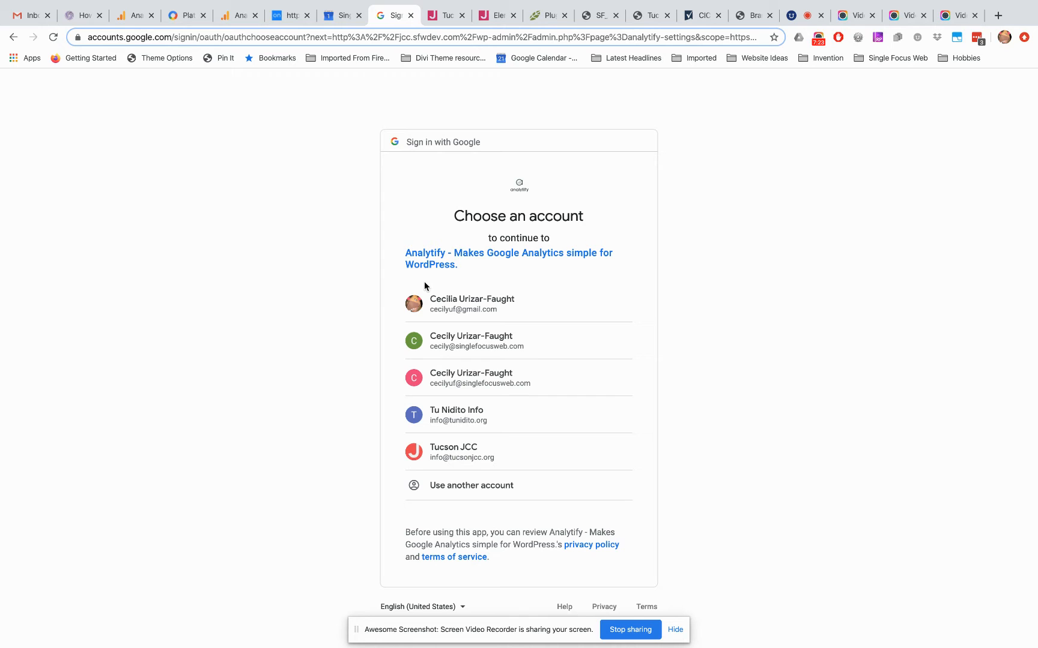
pyautogui.click(455, 341)
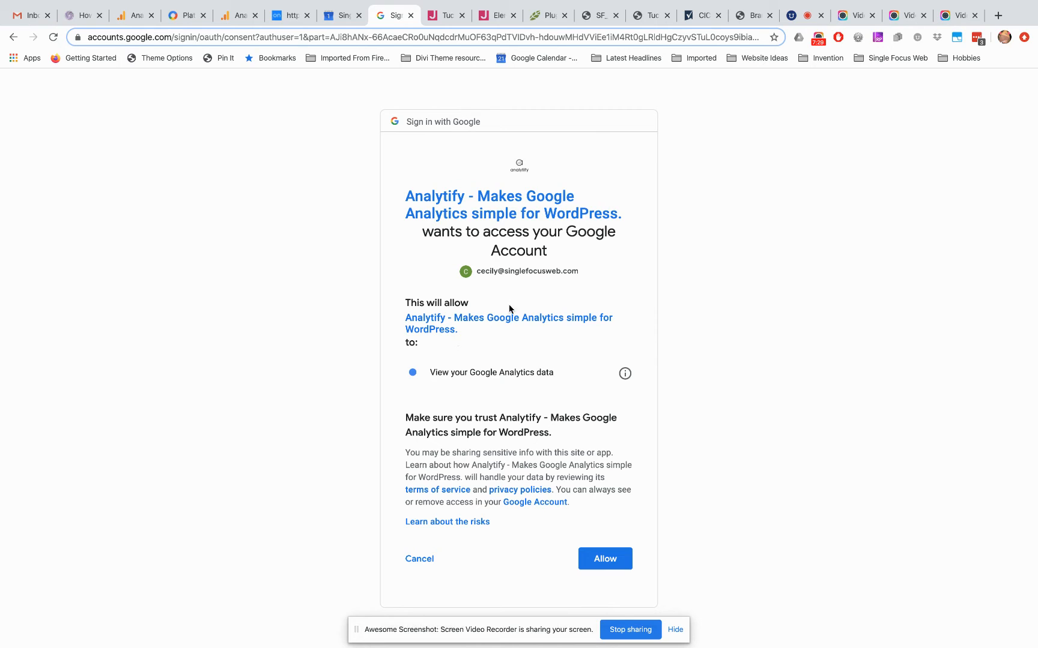
pyautogui.click(590, 555)
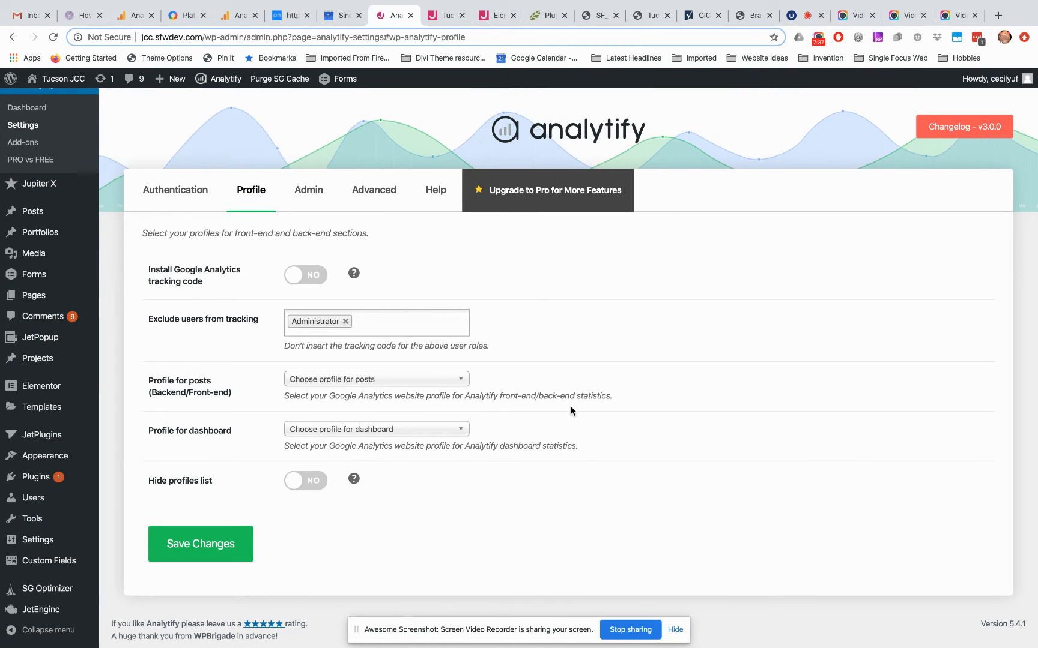
# Enable installing the Google Analytics tracking code and set the profile for posts to All Web Site Data under Tucson JCC Website
pyautogui.click(293, 279)
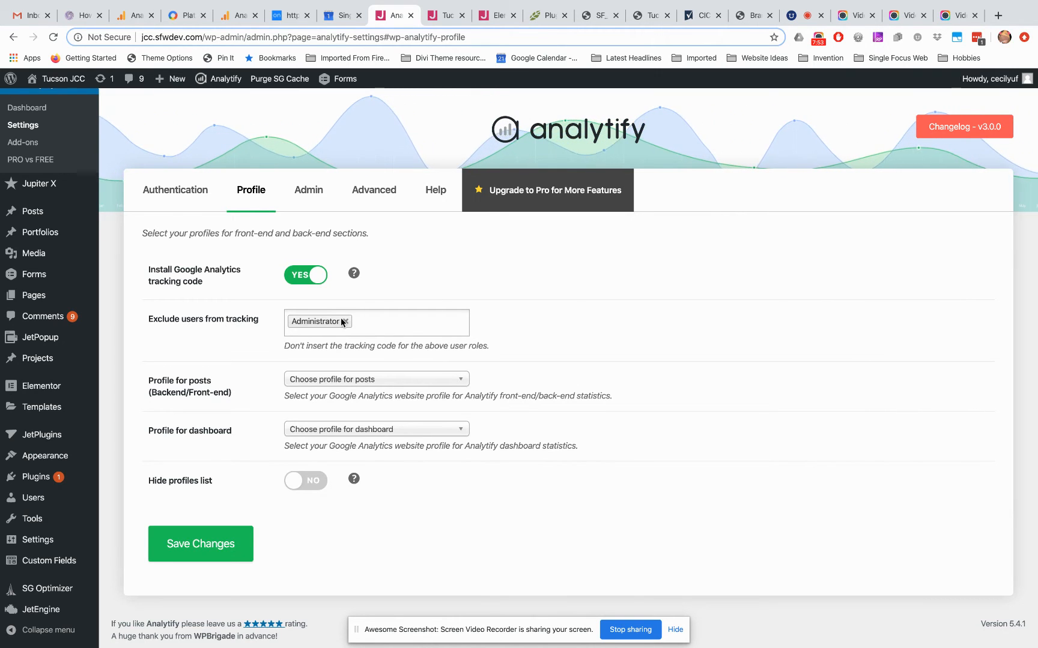
pyautogui.click(358, 379)
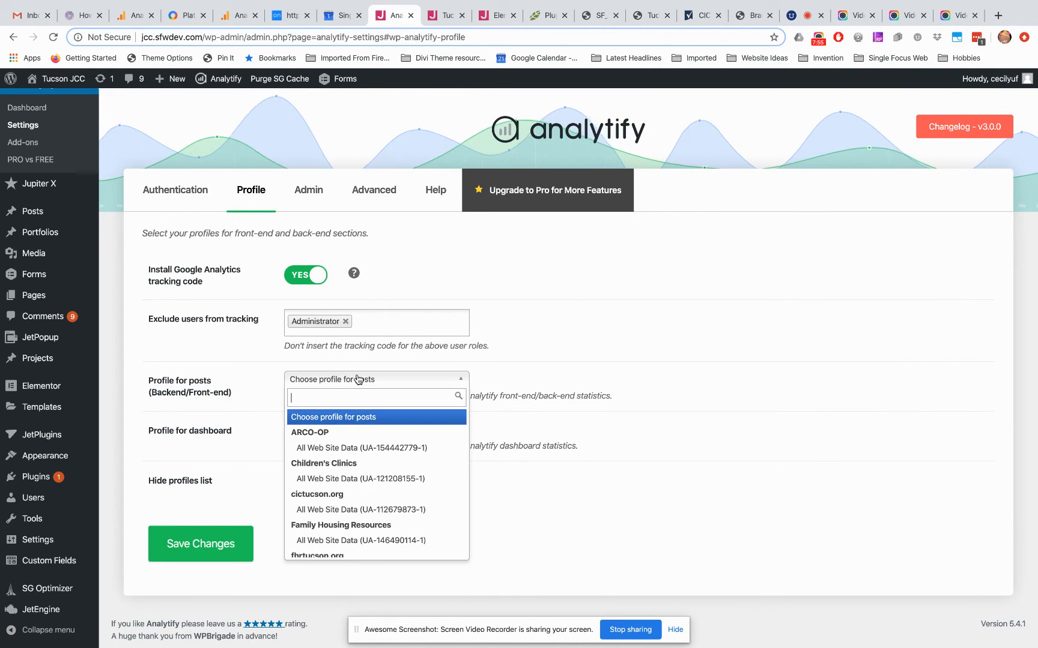
pyautogui.scroll(-5, 357, 463)
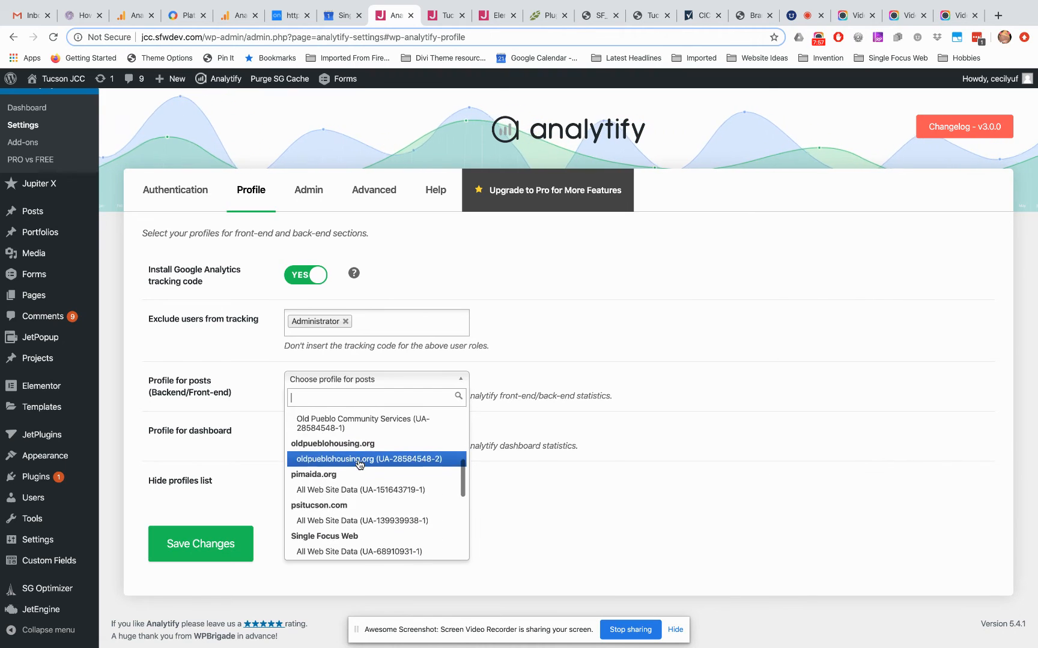
pyautogui.scroll(-3, 359, 464)
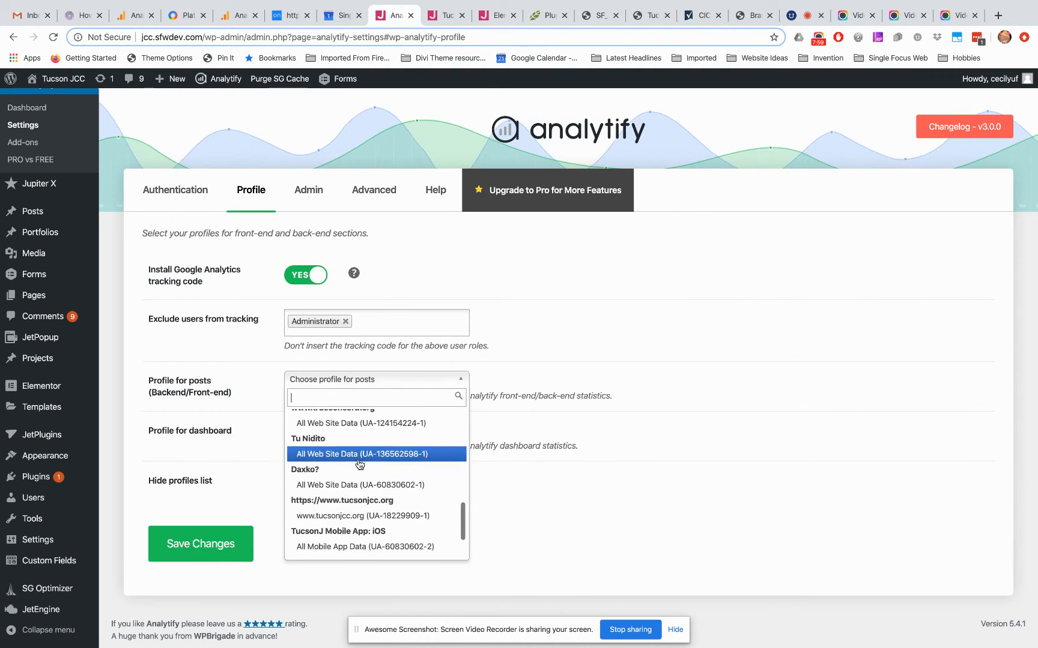
pyautogui.scroll(-3, 358, 463)
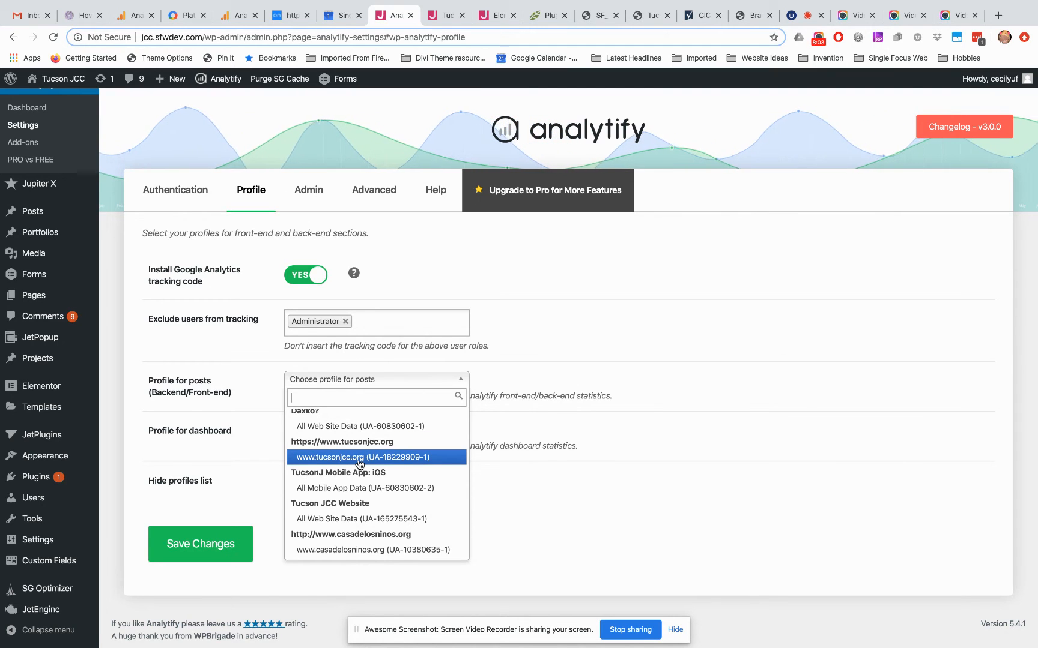
pyautogui.click(346, 518)
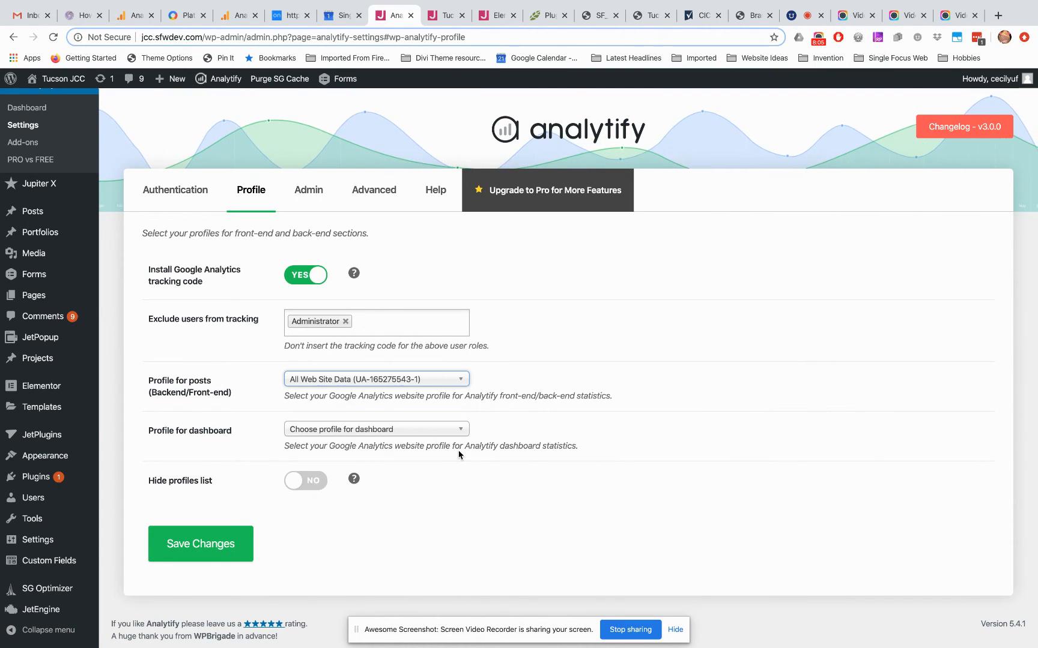
# Set the profile for dashboard to Tucson JCC Website's All Web Site Data, enable hiding the profiles list, and save the settings
pyautogui.click(392, 435)
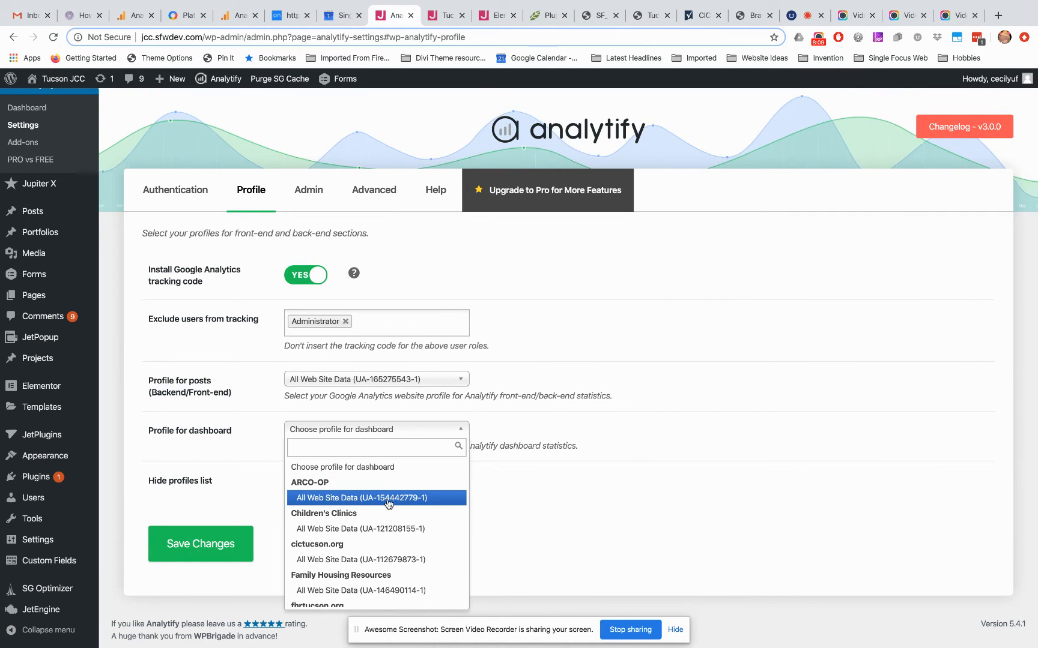
pyautogui.scroll(-5, 387, 501)
pyautogui.scroll(-5, 388, 505)
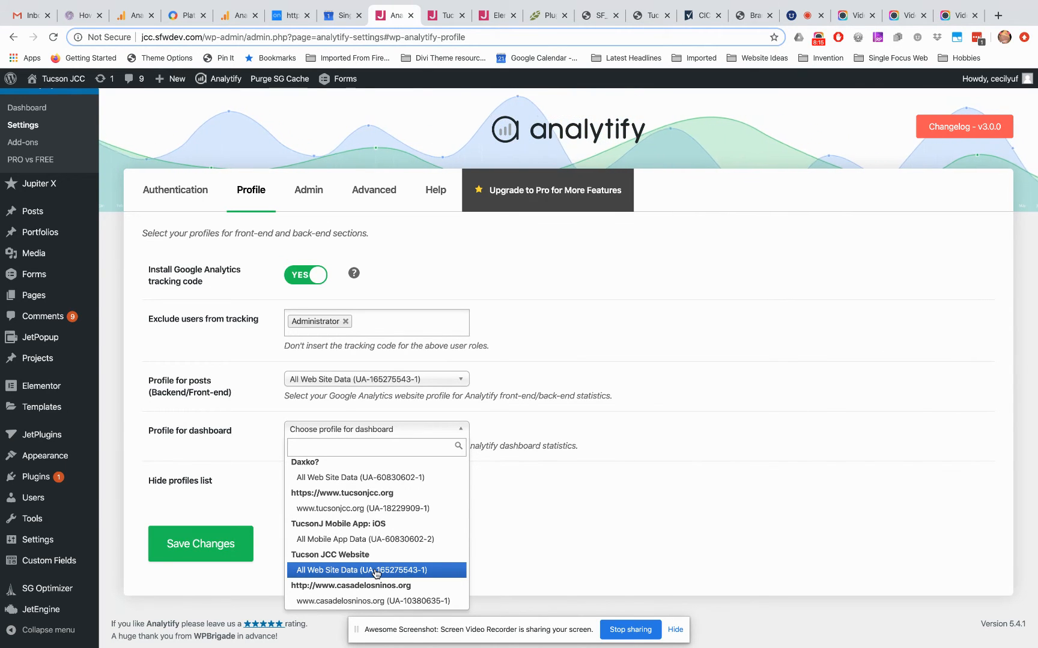
pyautogui.click(375, 570)
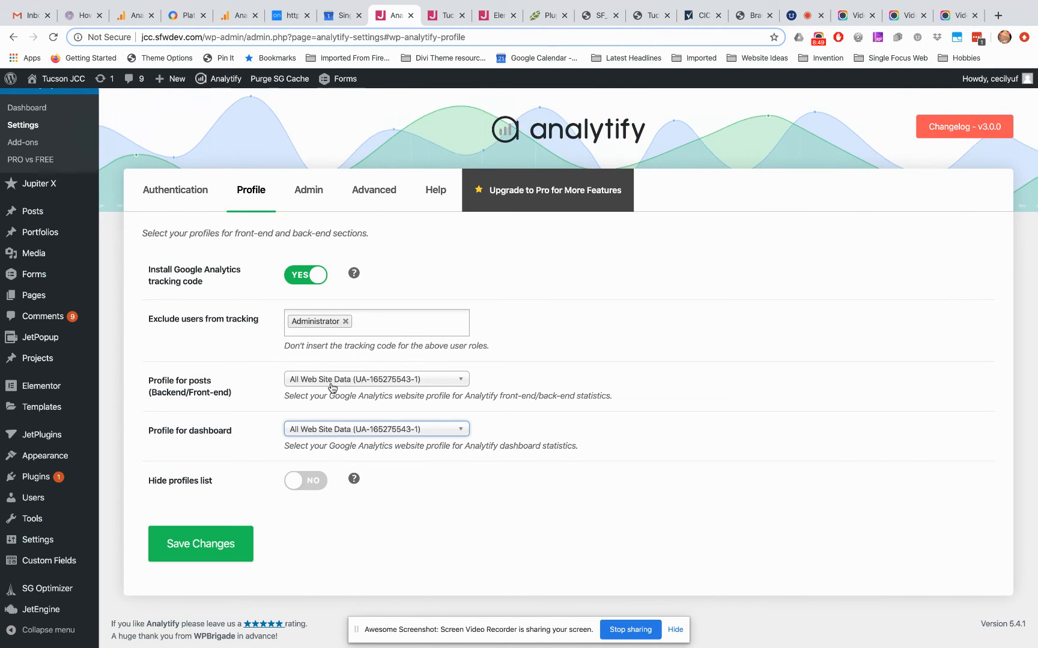
pyautogui.click(299, 482)
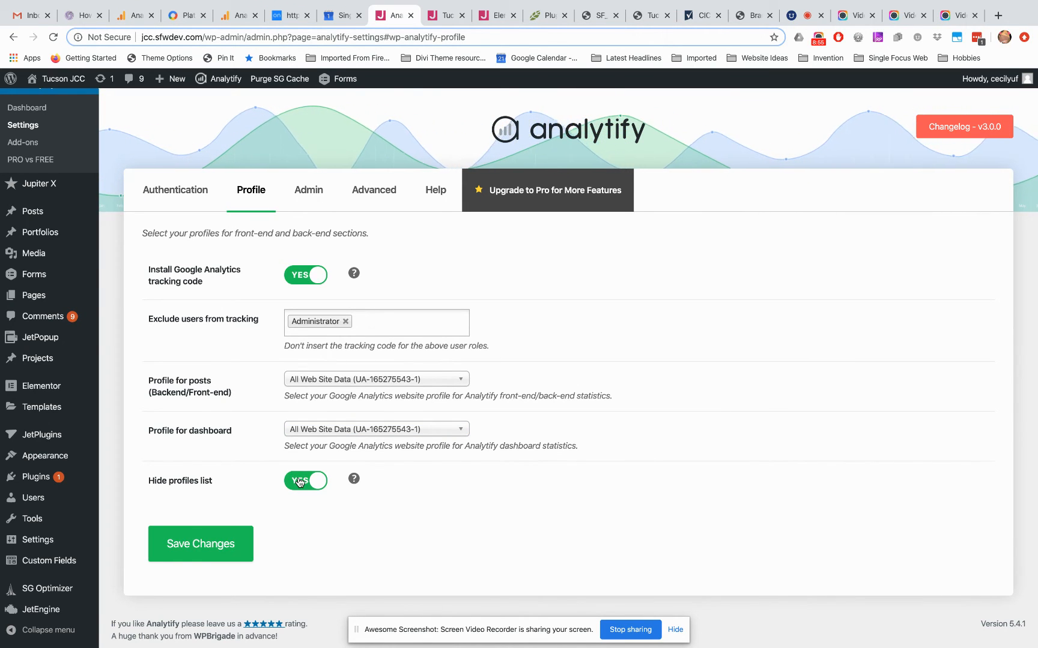
pyautogui.click(184, 544)
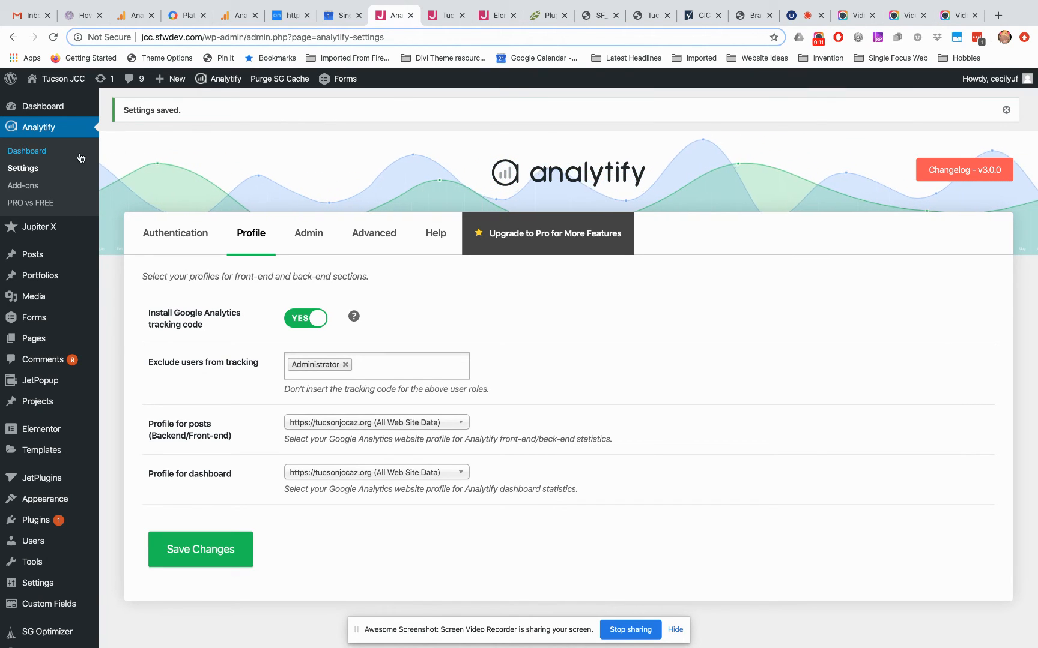
# Install and activate the free Analytify dashboard add-on from its widget on the WordPress dashboard home
pyautogui.click(62, 107)
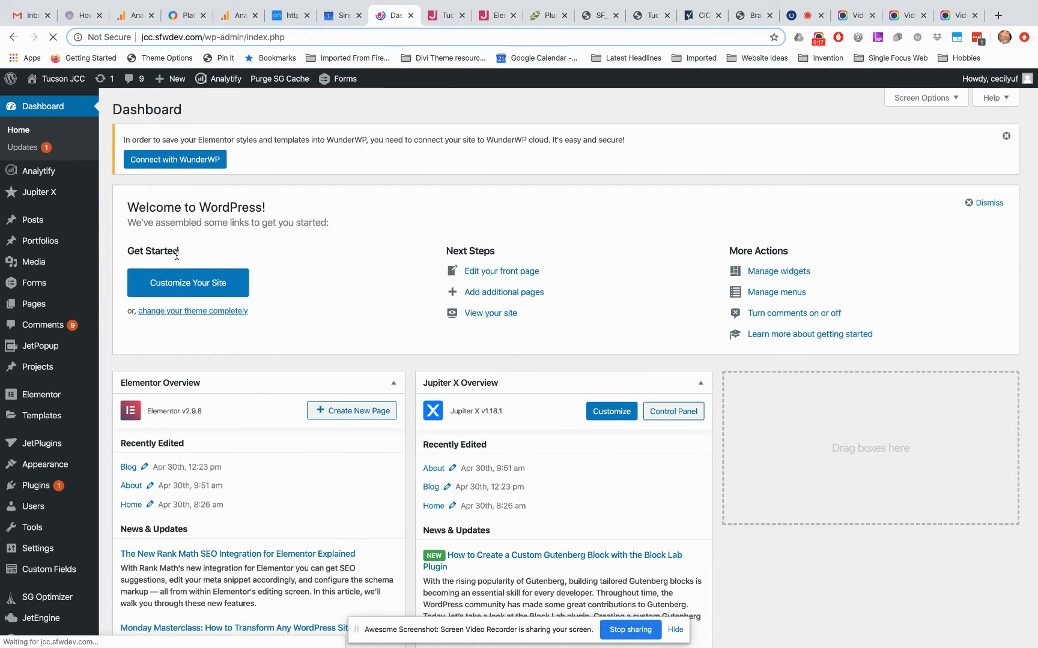
pyautogui.scroll(-15, 261, 372)
pyautogui.scroll(-3, 262, 376)
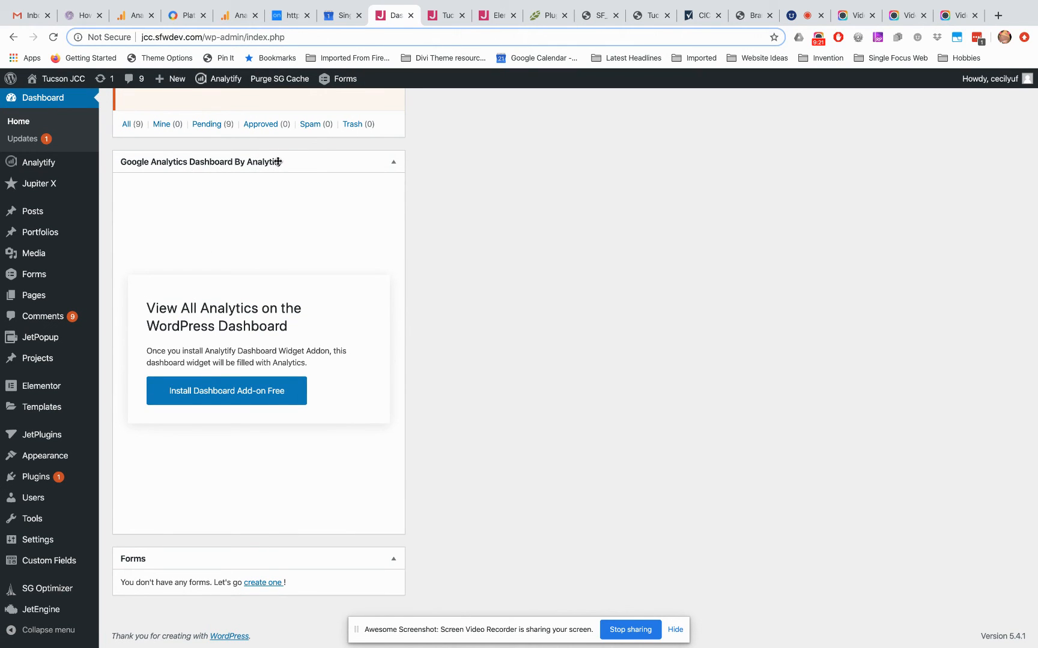
pyautogui.click(230, 391)
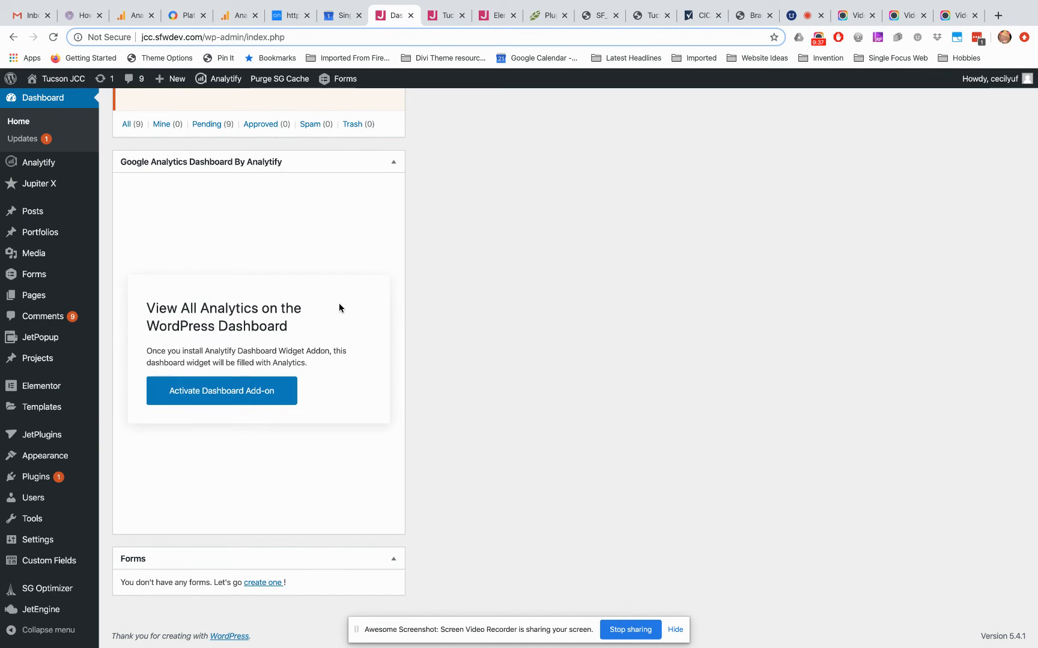
pyautogui.click(246, 389)
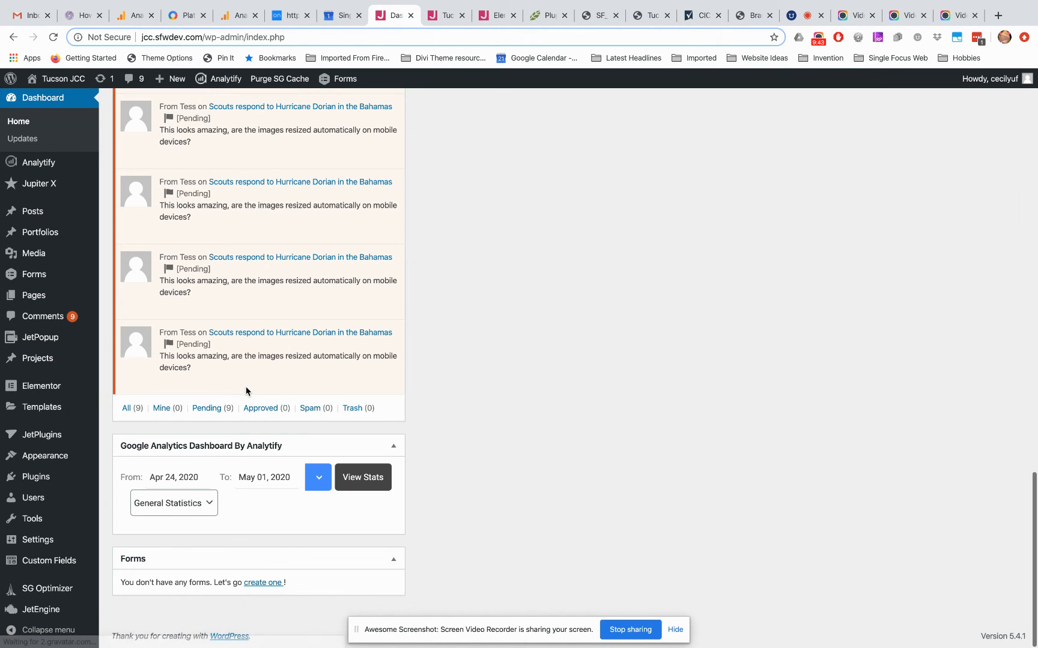
# Move the Google Analytics Dashboard By Analytify widget to the top of the first dashboard column, above Elementor Overview
pyautogui.scroll(-5, 246, 391)
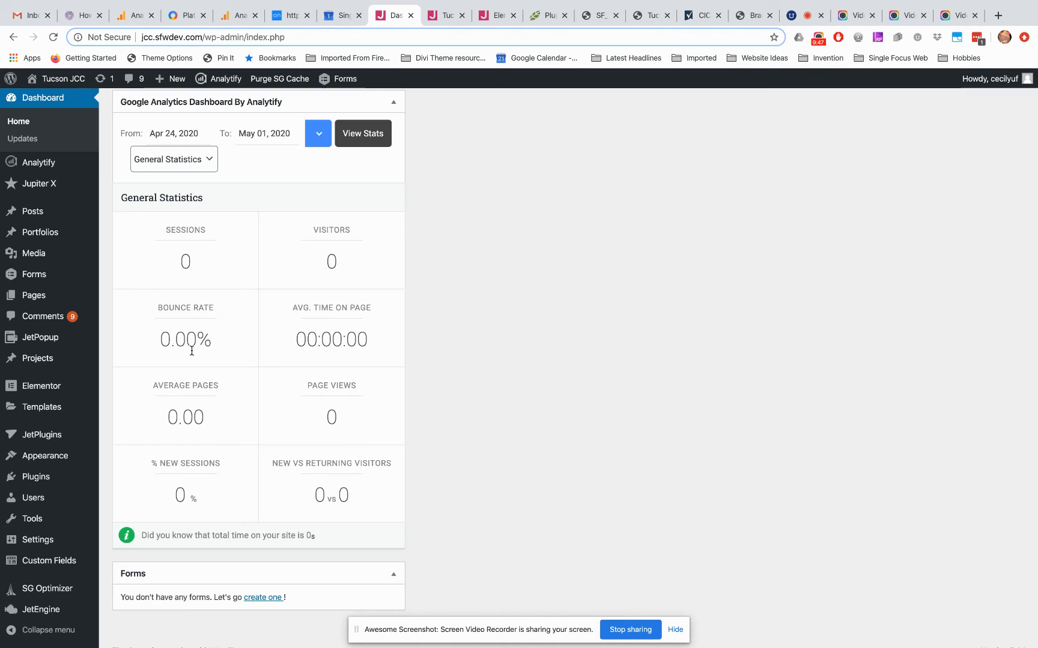
pyautogui.scroll(1, 192, 351)
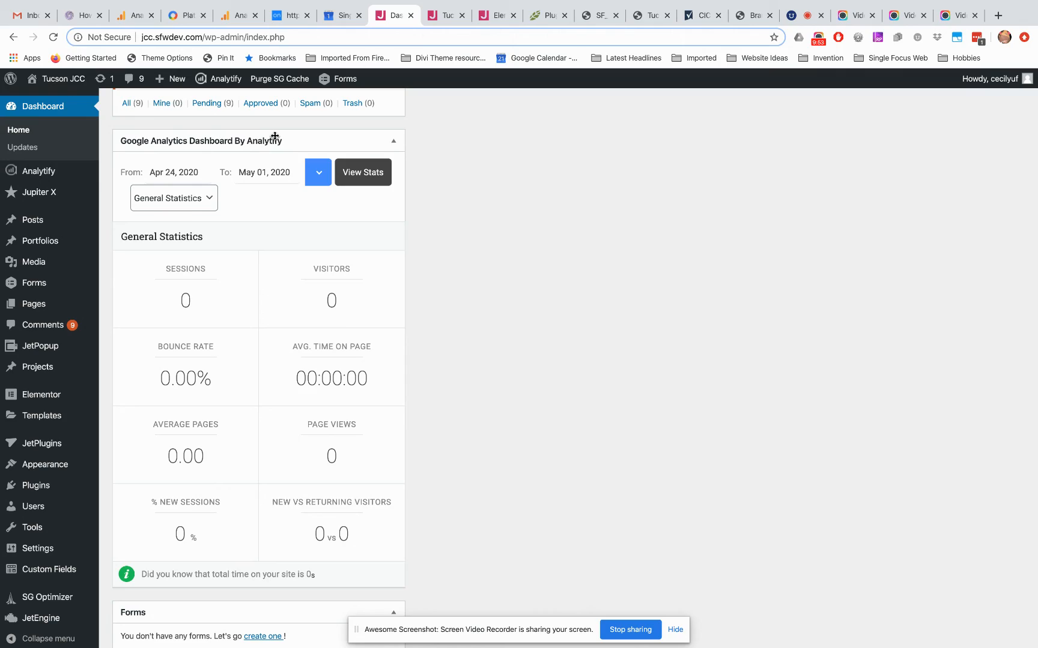
pyautogui.moveTo(203, 145)
pyautogui.mouseDown()
pyautogui.moveTo(547, 116)
pyautogui.moveTo(535, 28)
pyautogui.moveTo(528, 40)
pyautogui.moveTo(510, 35)
pyautogui.moveTo(522, 187)
pyautogui.mouseUp()
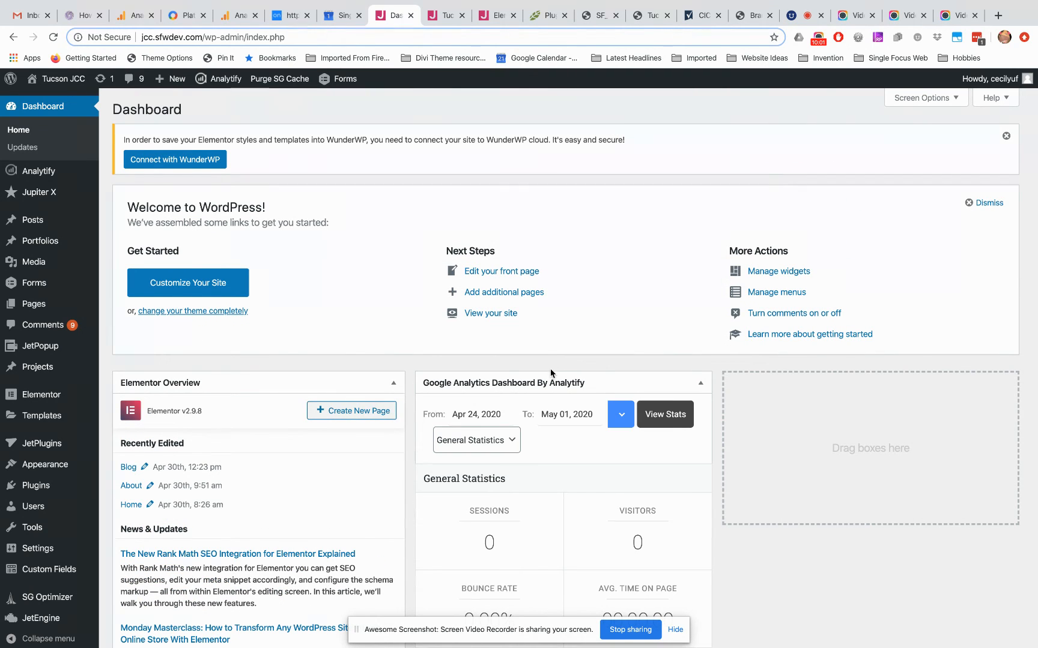
pyautogui.moveTo(530, 384); pyautogui.dragTo(295, 377)
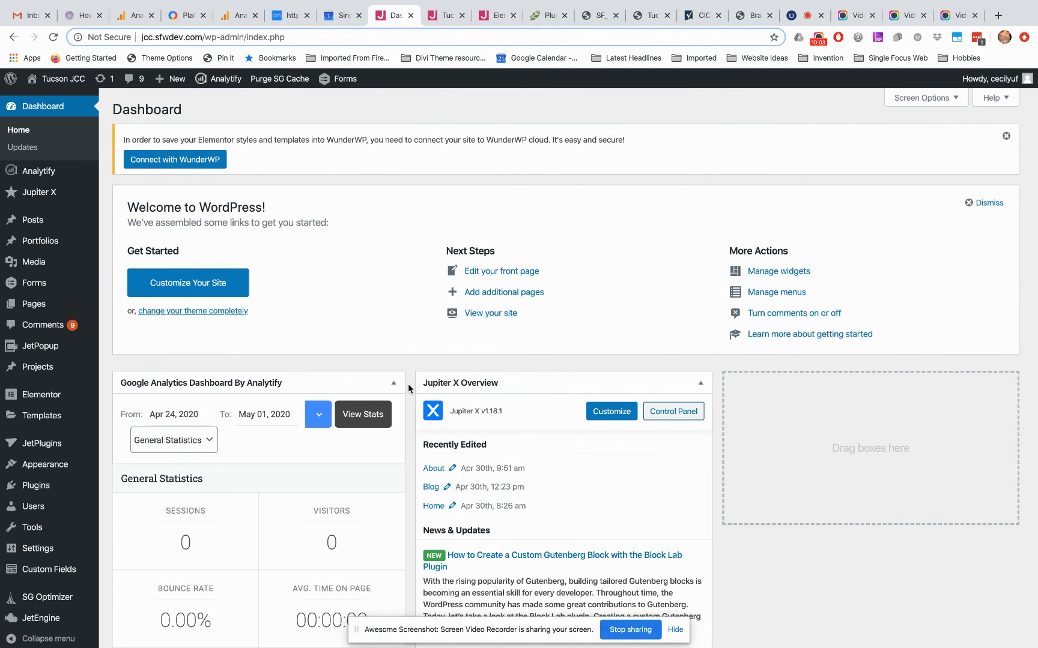
# Select Social Media as the statistics type in the Analytify dashboard widget and review the available types
pyautogui.scroll(-5, 408, 384)
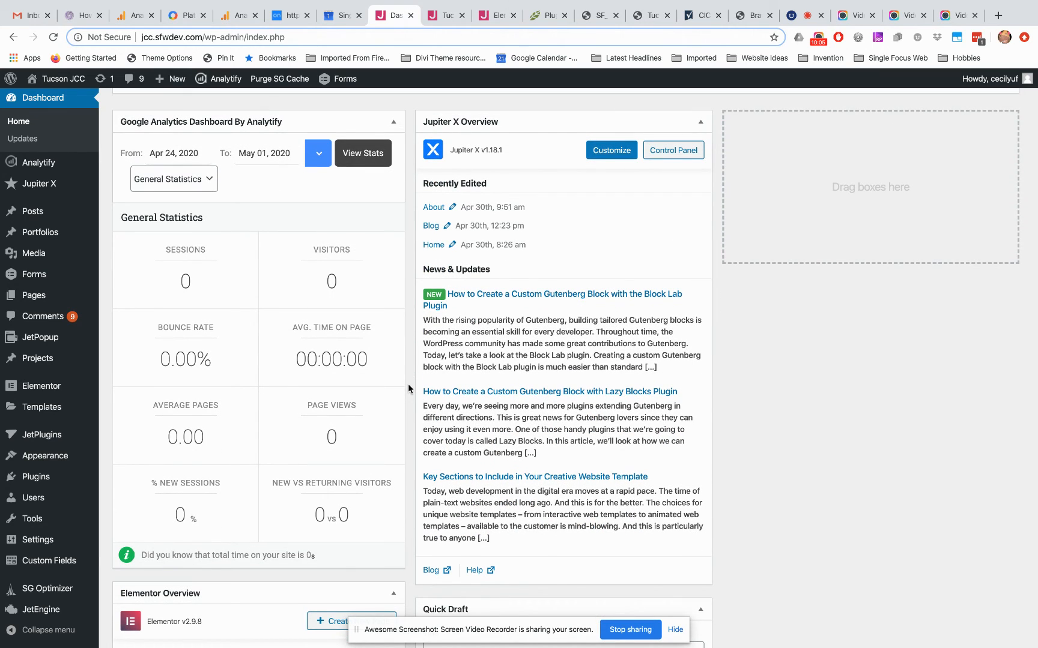
pyautogui.click(207, 180)
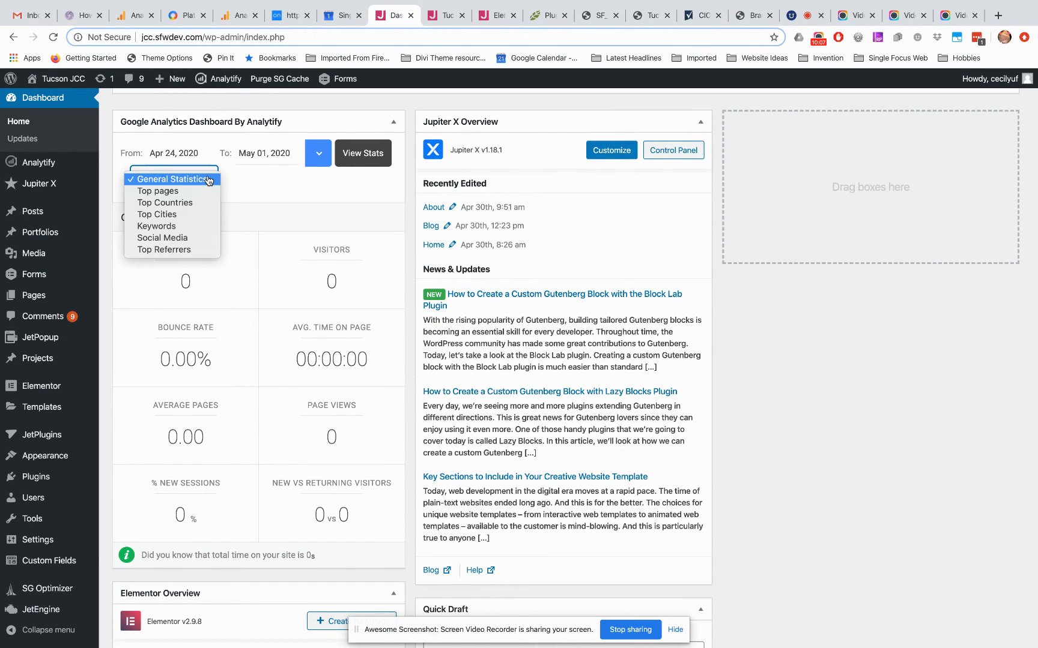
pyautogui.click(178, 239)
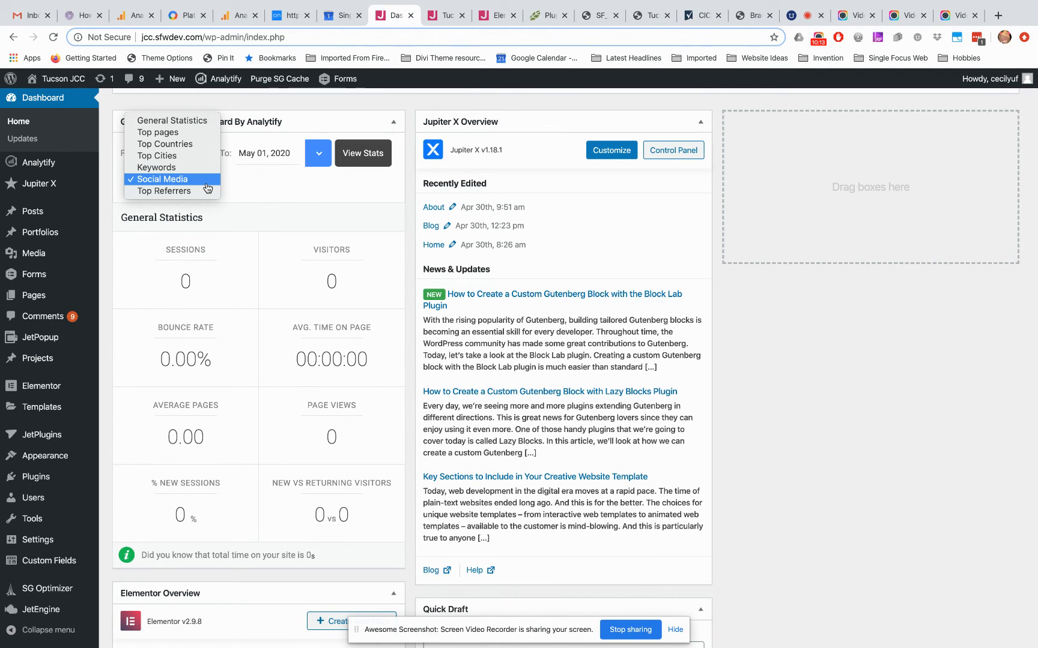
pyautogui.click(276, 195)
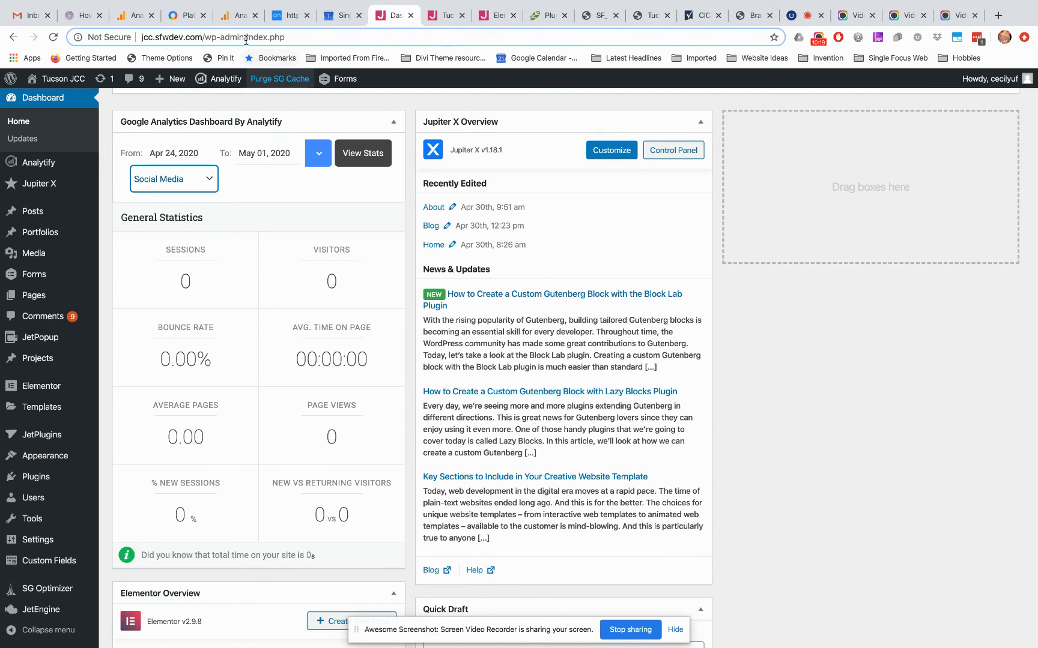
# Switch to the Google Analytics home report for the Tucson JCC Website property
pyautogui.click(239, 17)
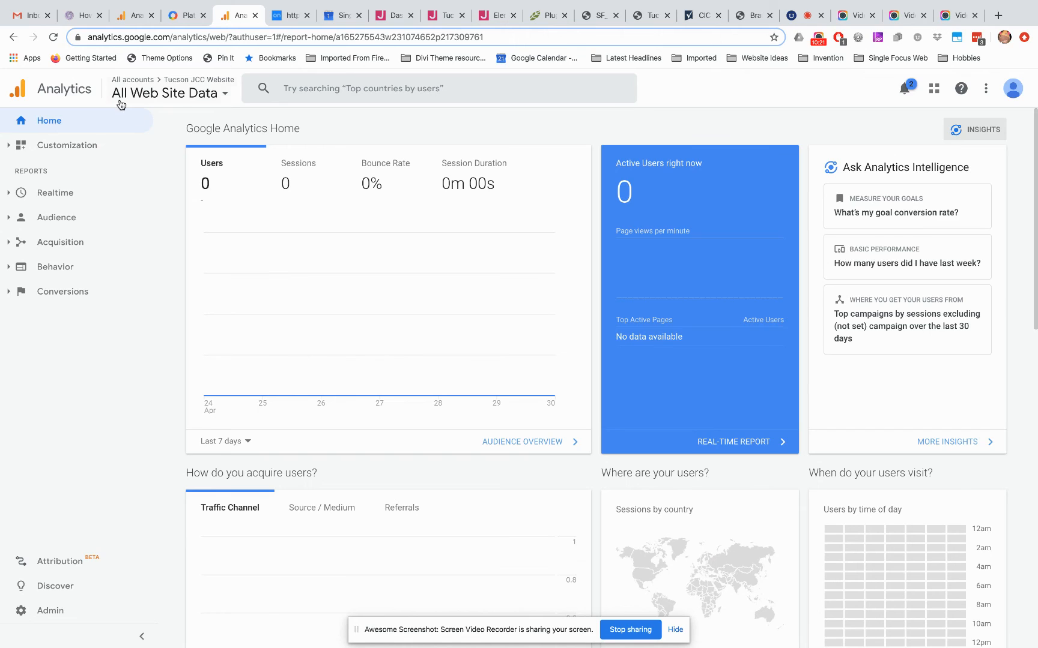